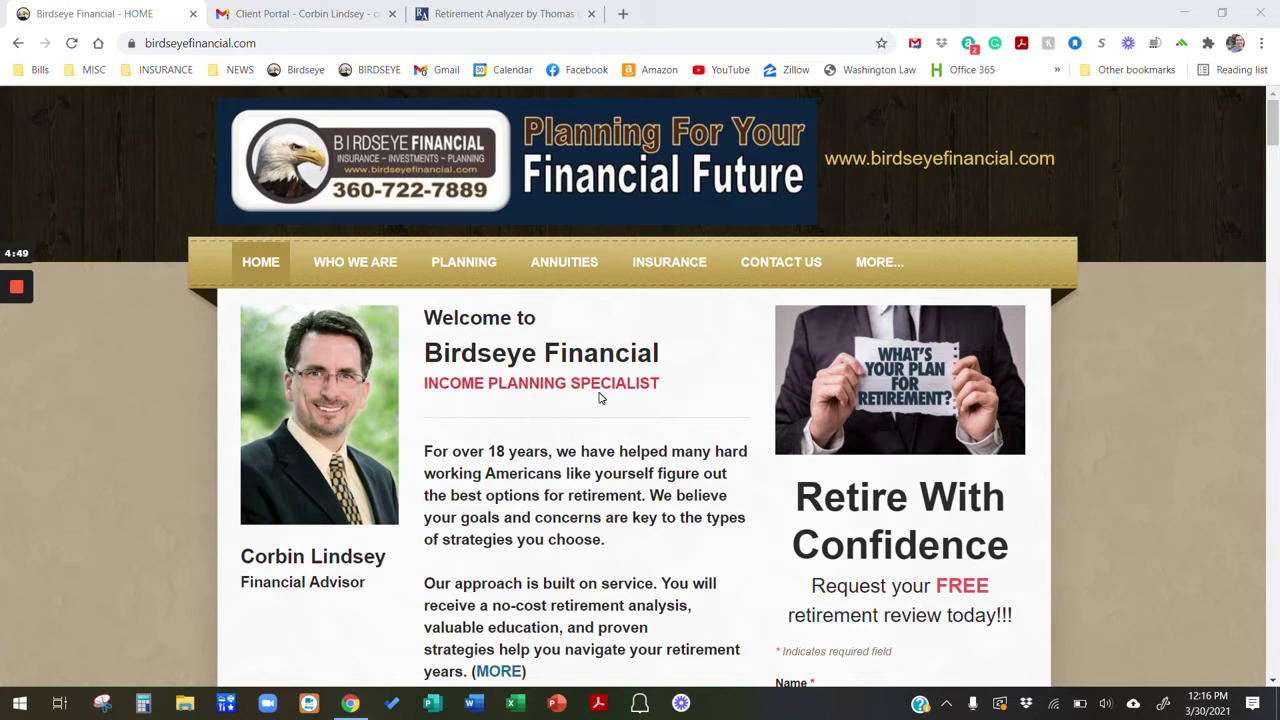
# Open the website's Retirement Analysis page and view the online retirement analysis introduction and its starting options
pyautogui.scroll(-6, 600, 400)
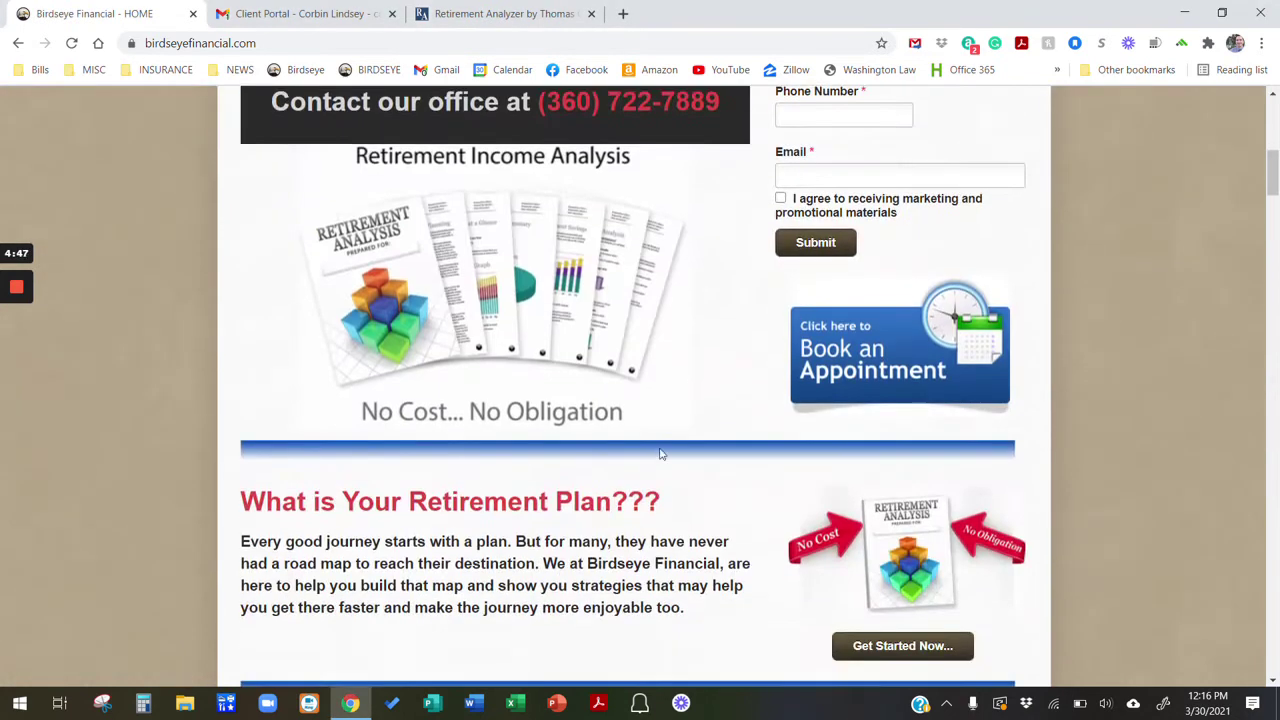
pyautogui.click(430, 264)
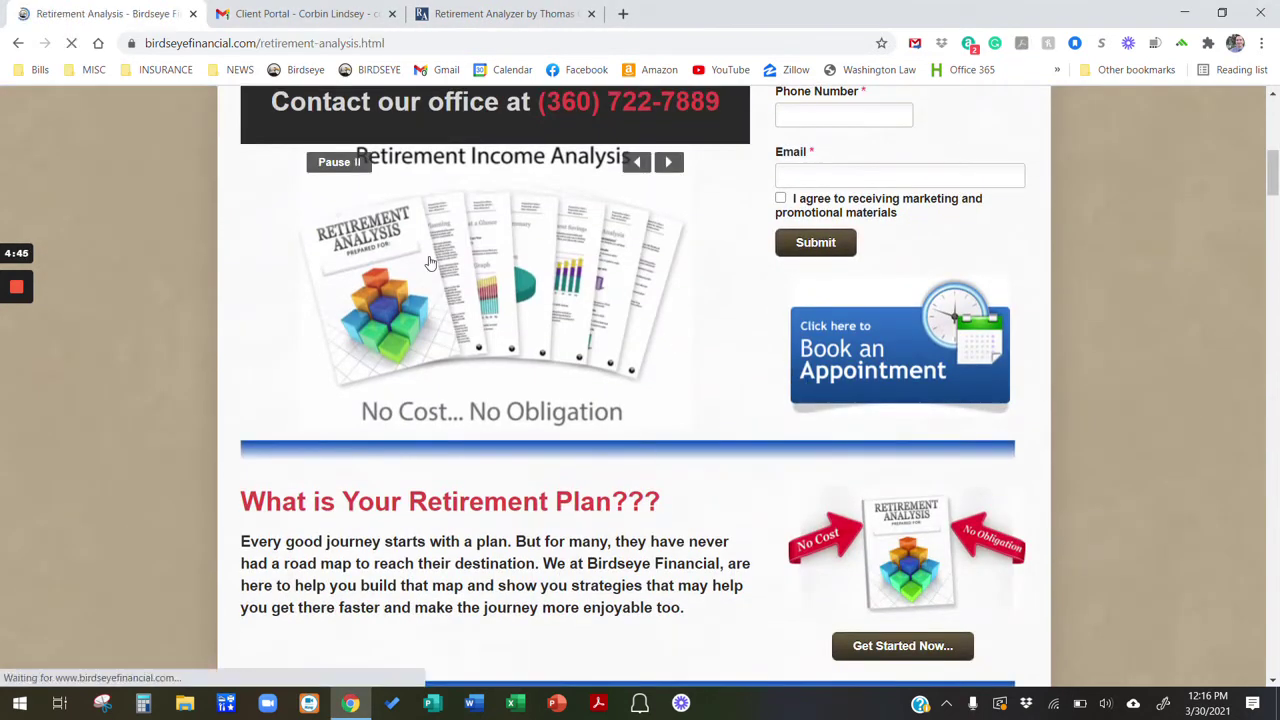
pyautogui.scroll(-3, 385, 465)
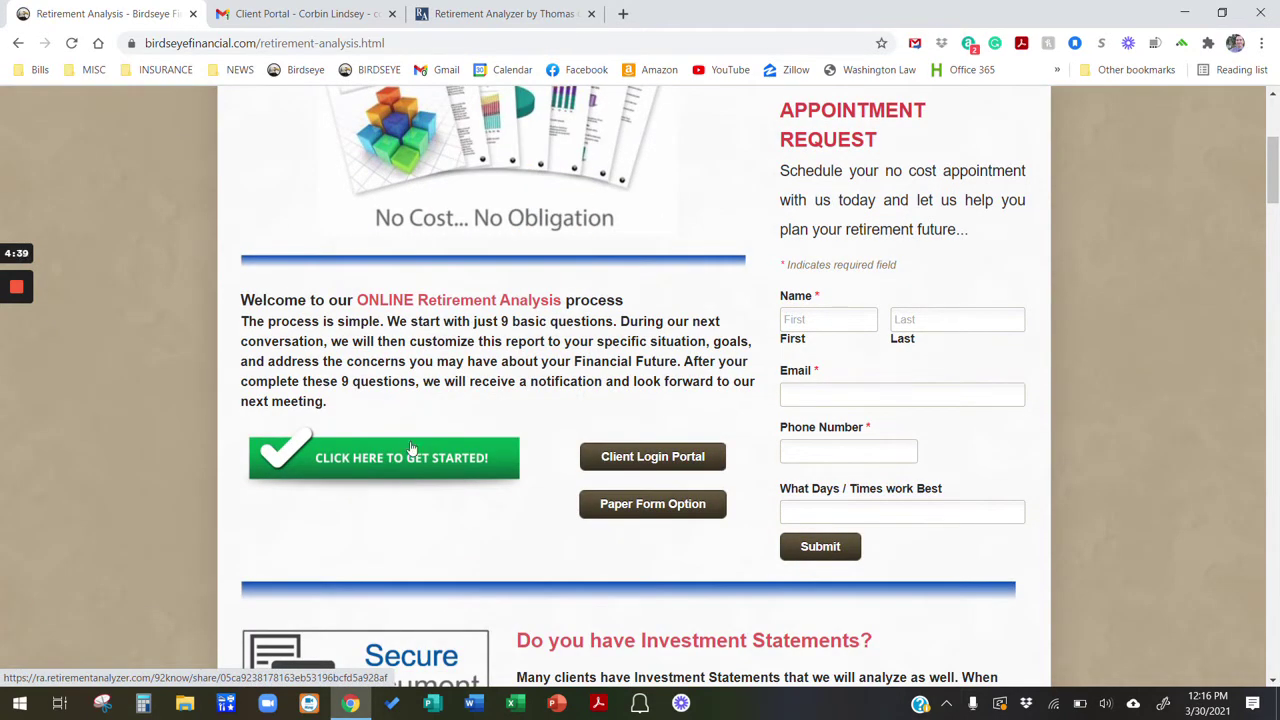
pyautogui.scroll(1, 413, 452)
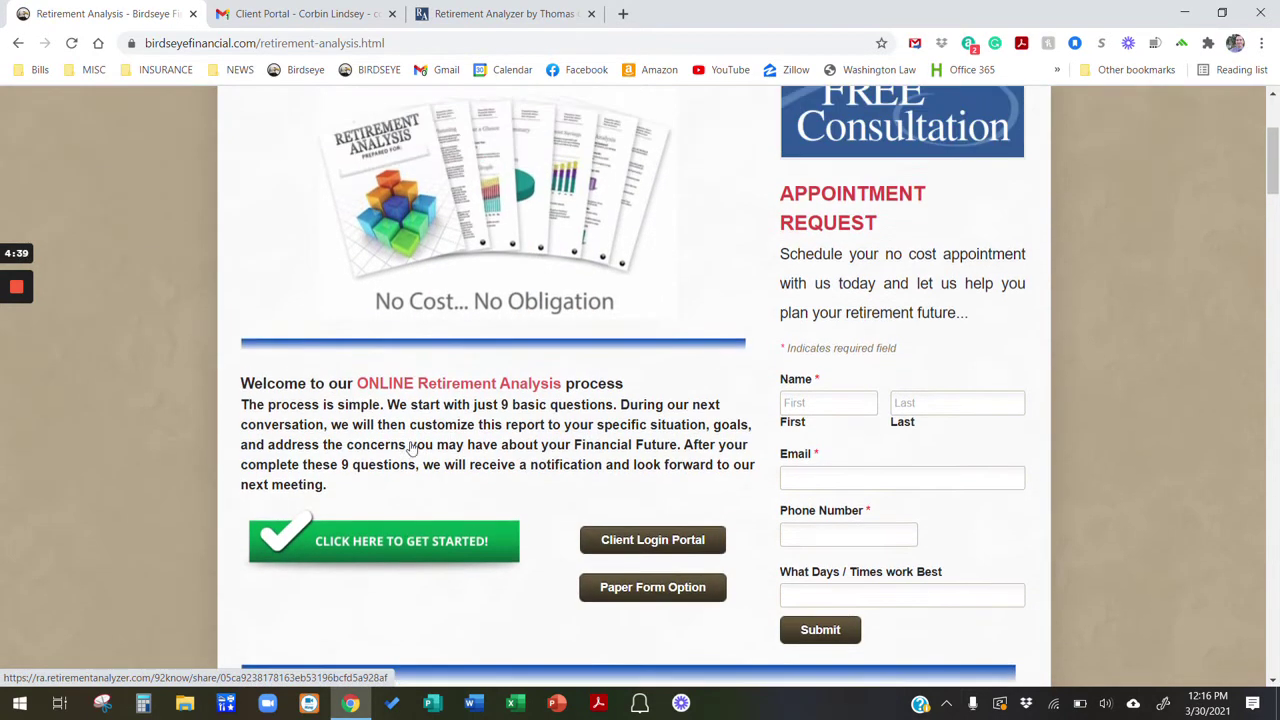
# Switch to Gmail and read the Client Portal invitation email through to its login details and Get Started link
pyautogui.click(365, 27)
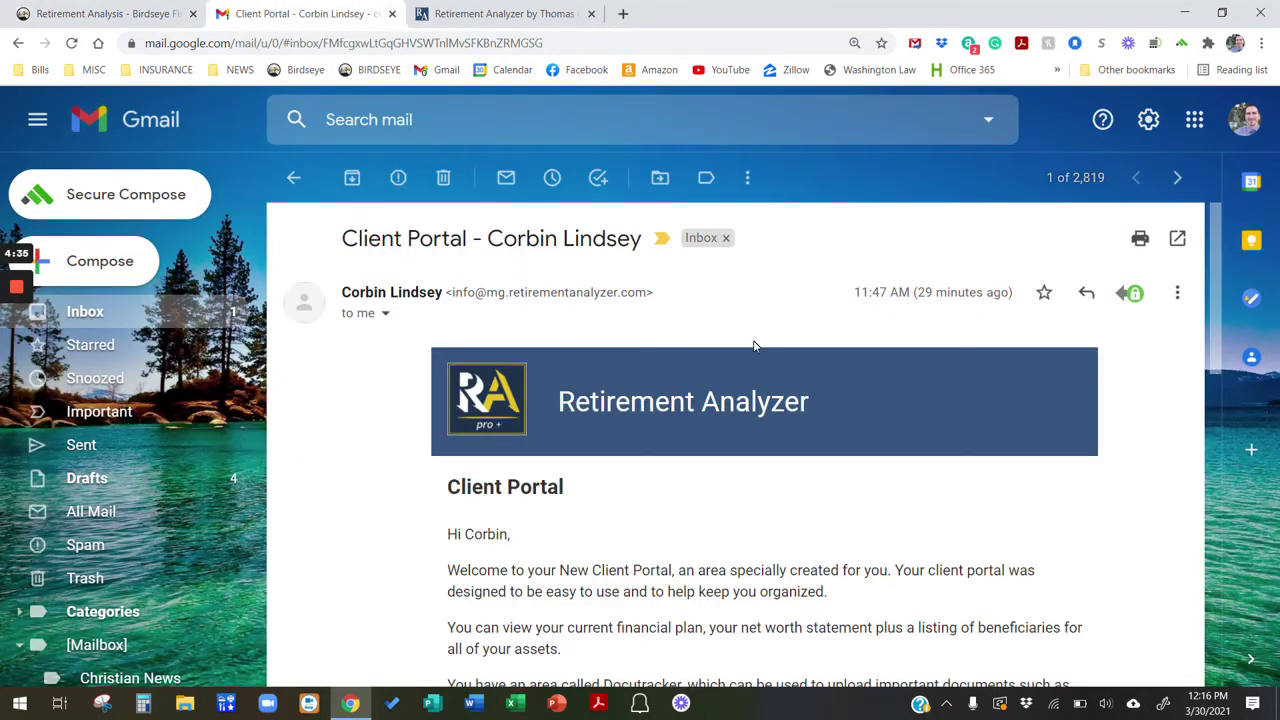
pyautogui.scroll(-1, 728, 410)
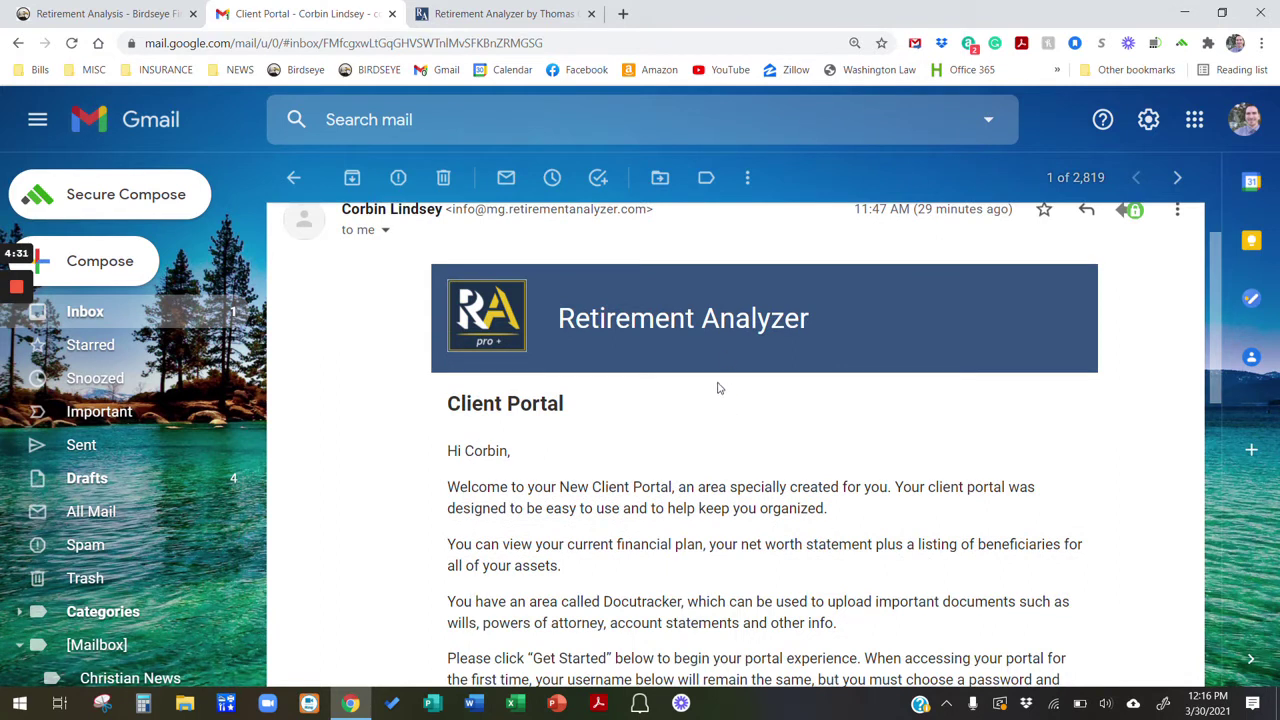
pyautogui.scroll(-4, 717, 387)
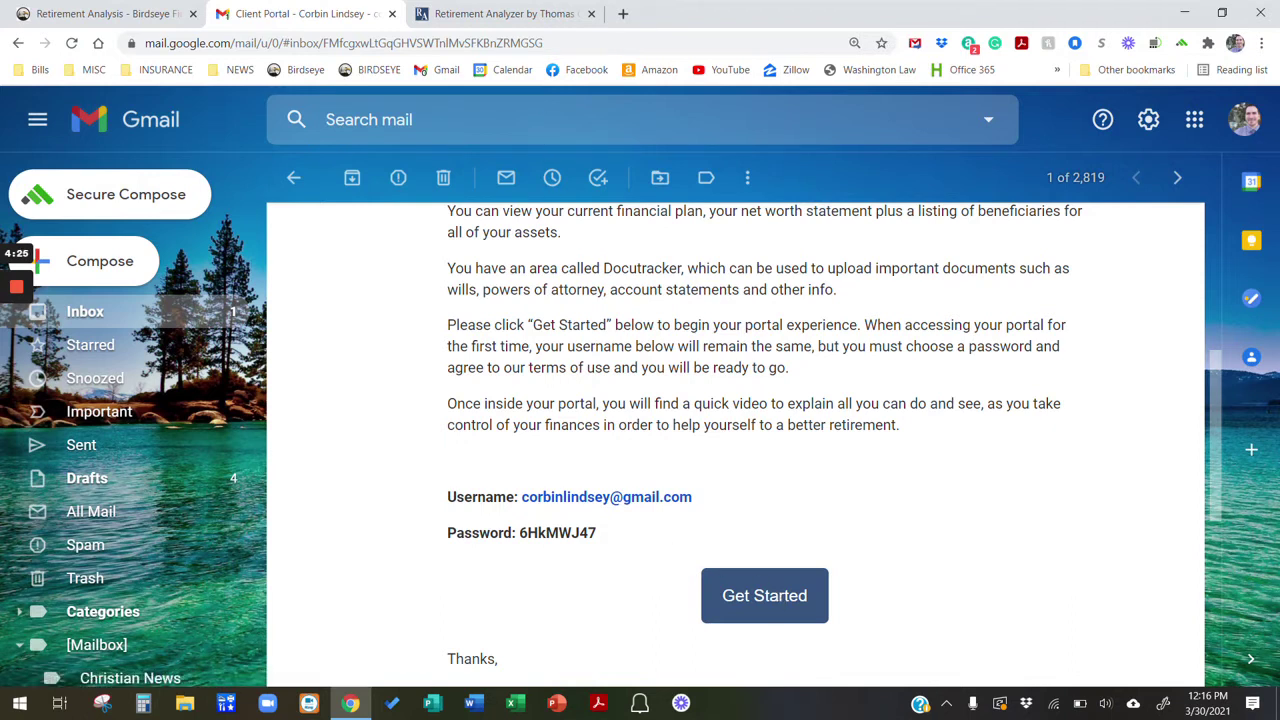
# Switch to Retirement Analyzer, view the client portal Dashboard, and open the DocuTracker document folders
pyautogui.click(517, 20)
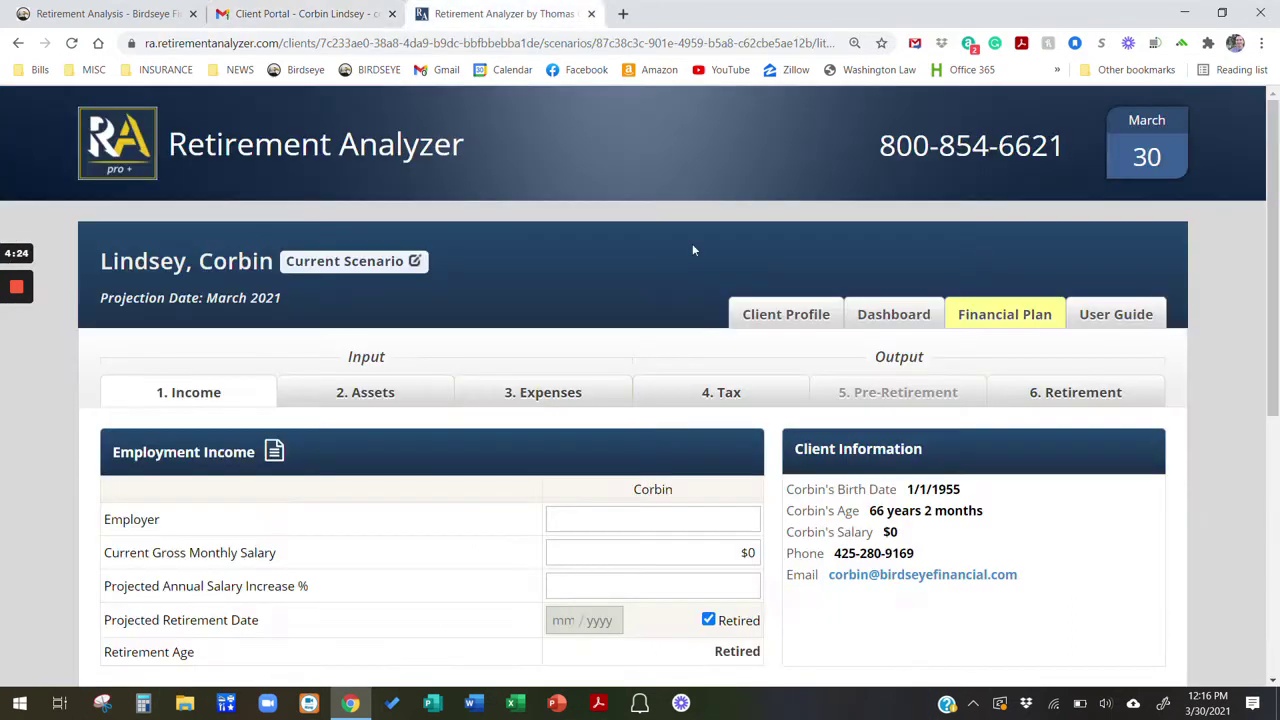
pyautogui.click(918, 316)
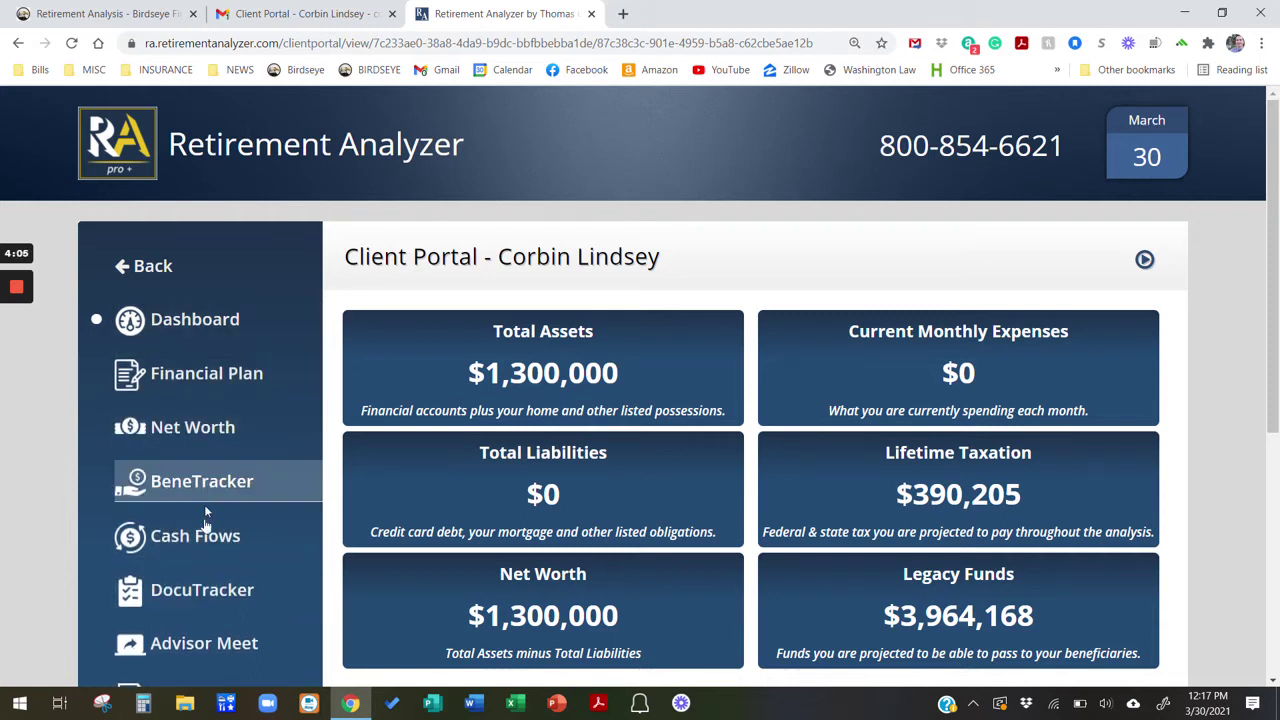
pyautogui.click(199, 590)
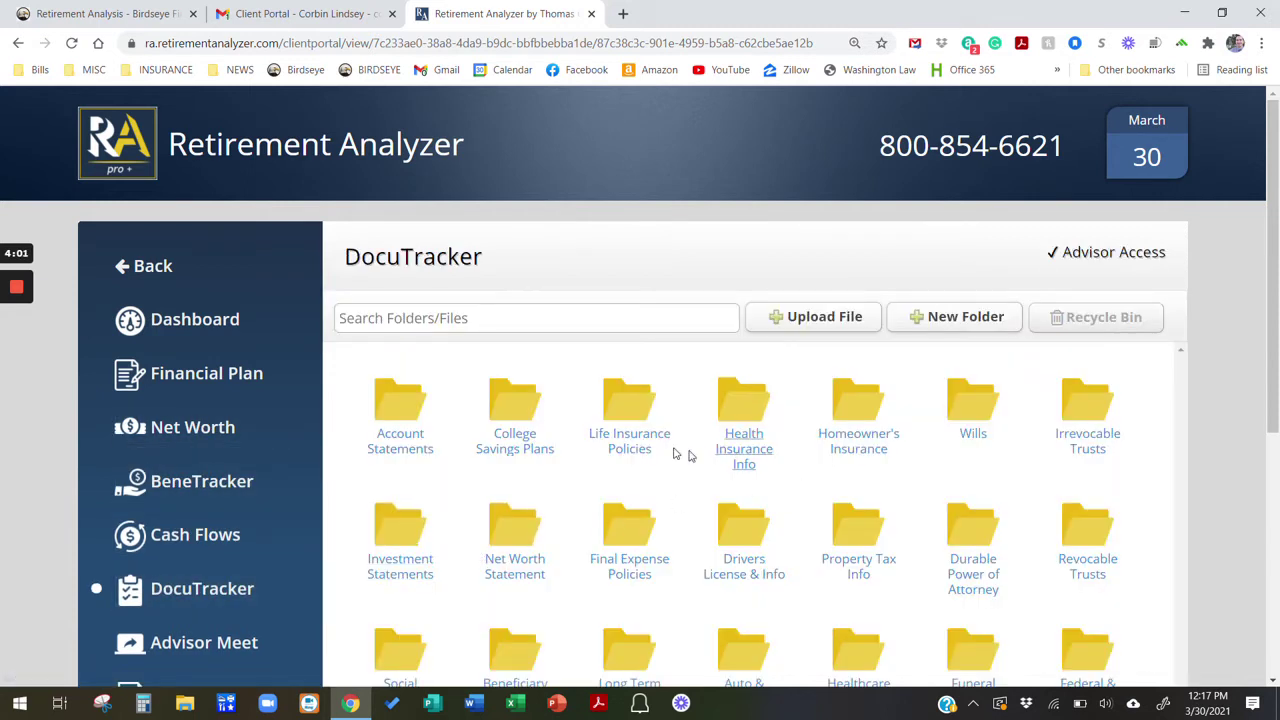
# Return to the Financial Plan and review the Employment Income fields, trying the Retired option off and on again
pyautogui.click(229, 375)
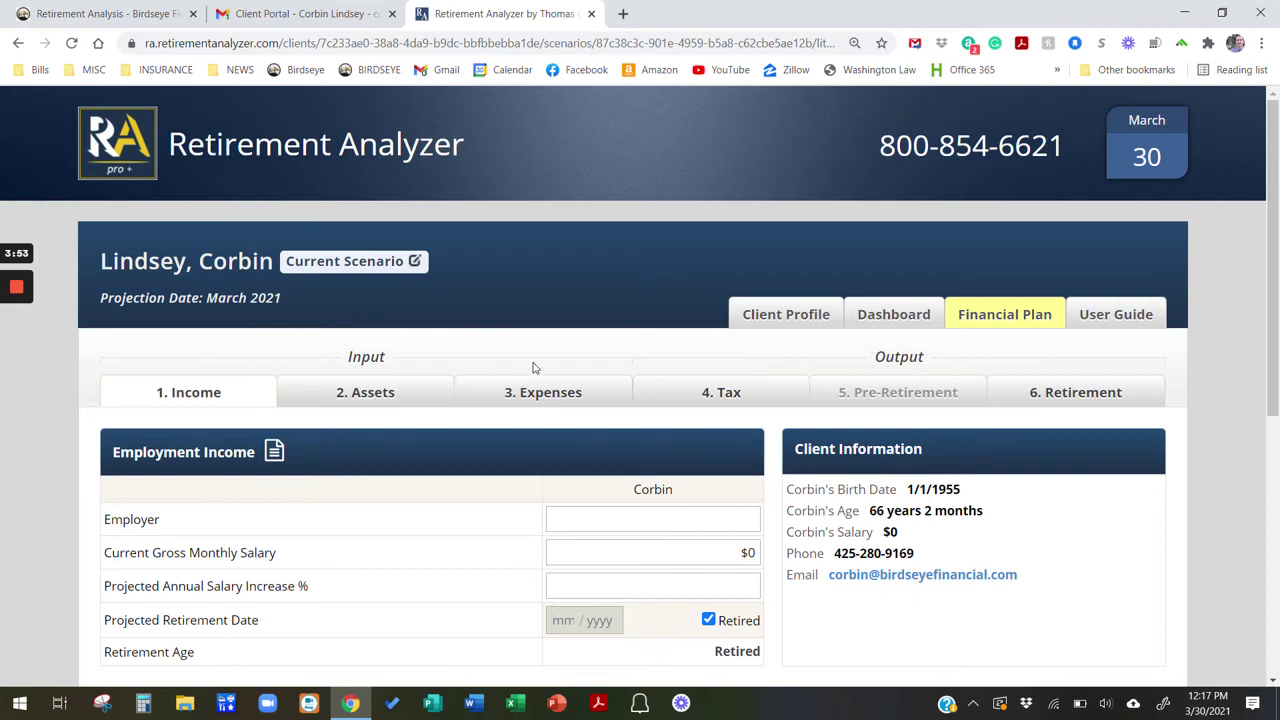
pyautogui.scroll(-2, 545, 362)
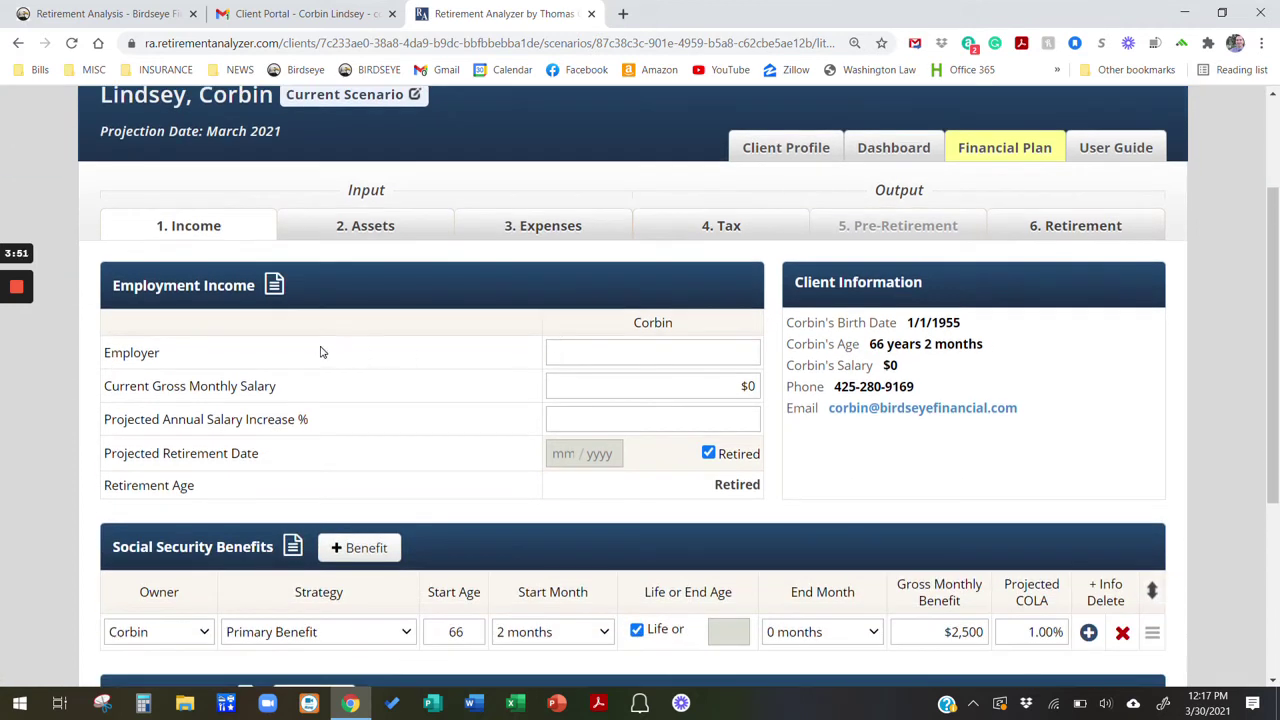
pyautogui.click(653, 352)
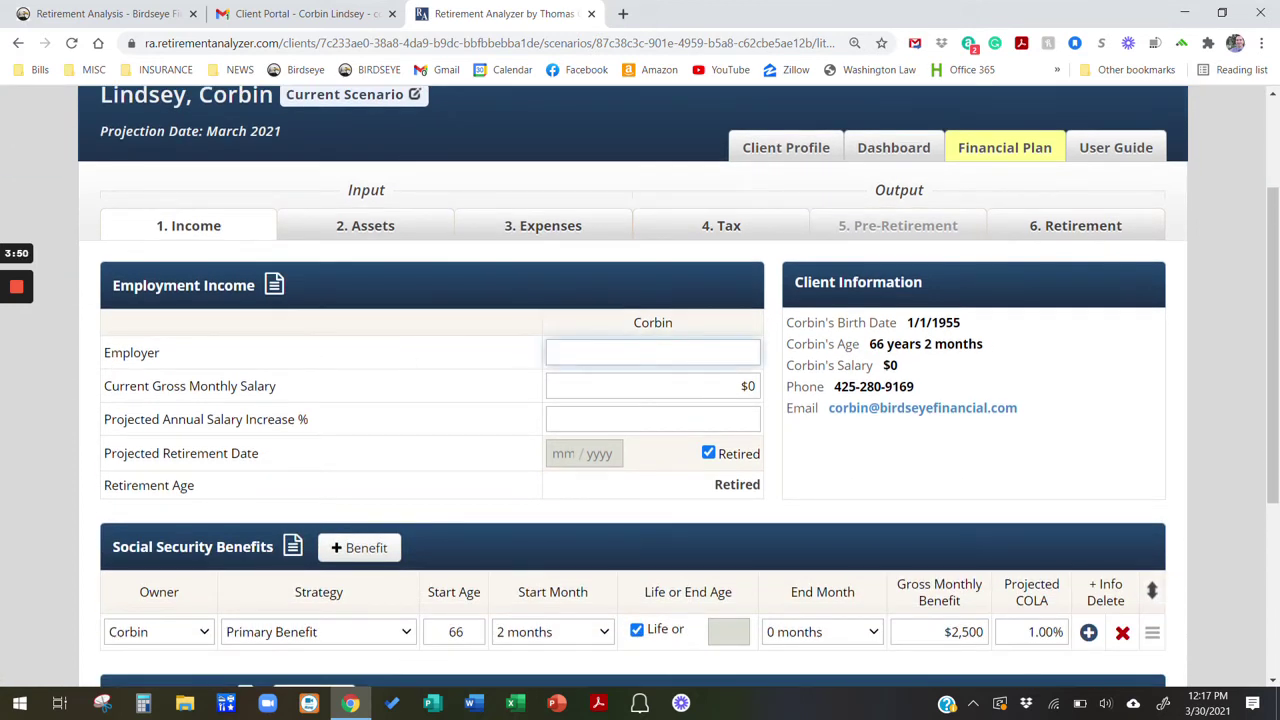
pyautogui.click(710, 455)
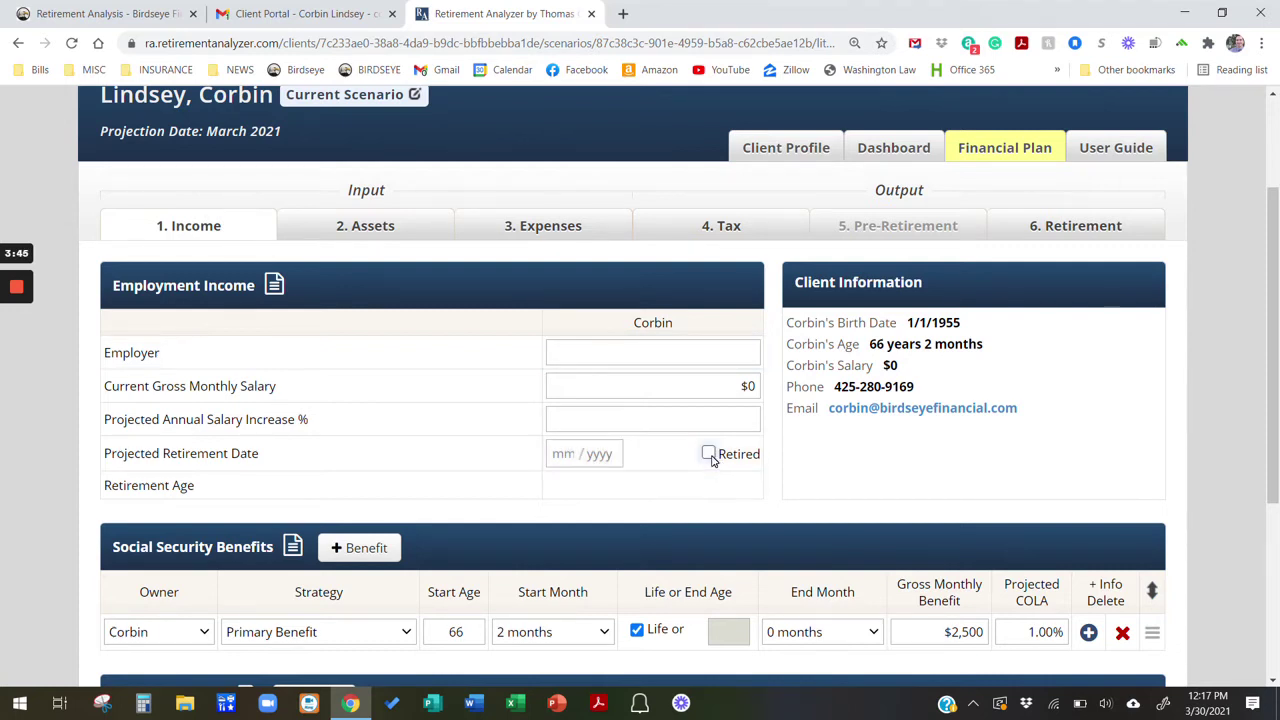
pyautogui.click(709, 454)
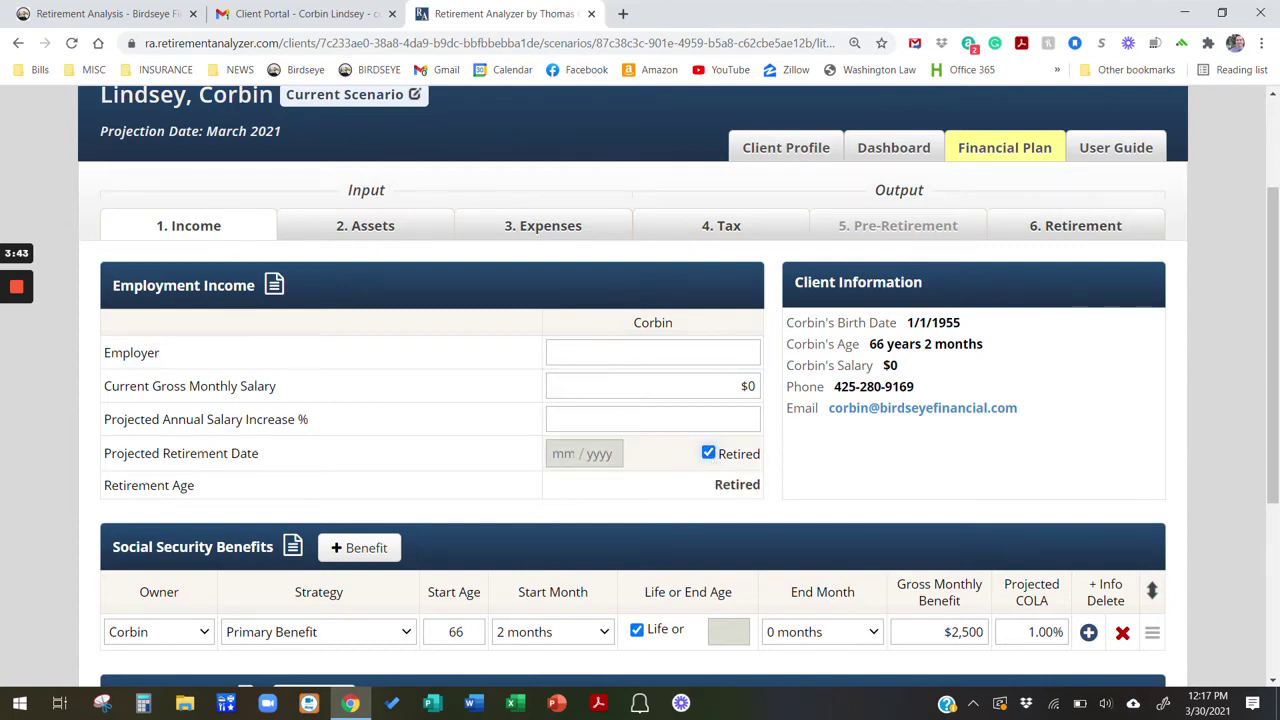
# Review the Social Security and Pension Benefits entries, including the monthly benefit, projected COLA and survivor percentage fields
pyautogui.scroll(-1, 640, 400)
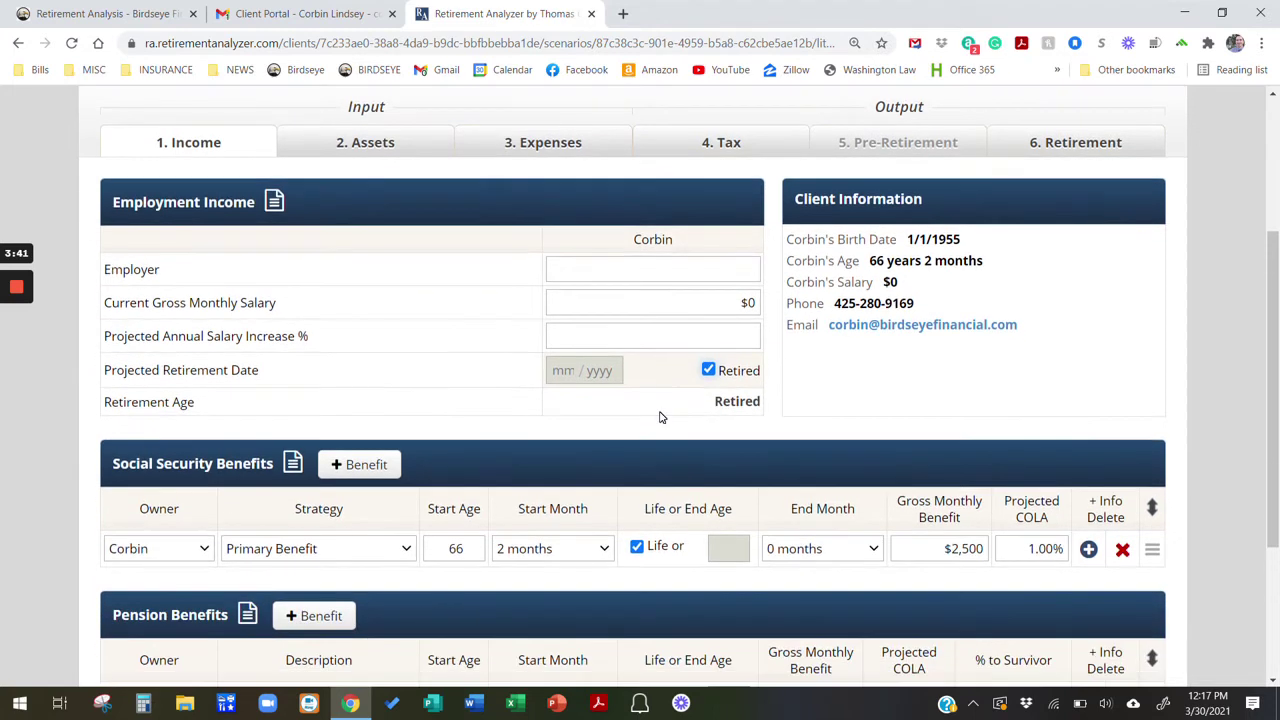
pyautogui.scroll(-1, 659, 417)
pyautogui.scroll(-1, 640, 415)
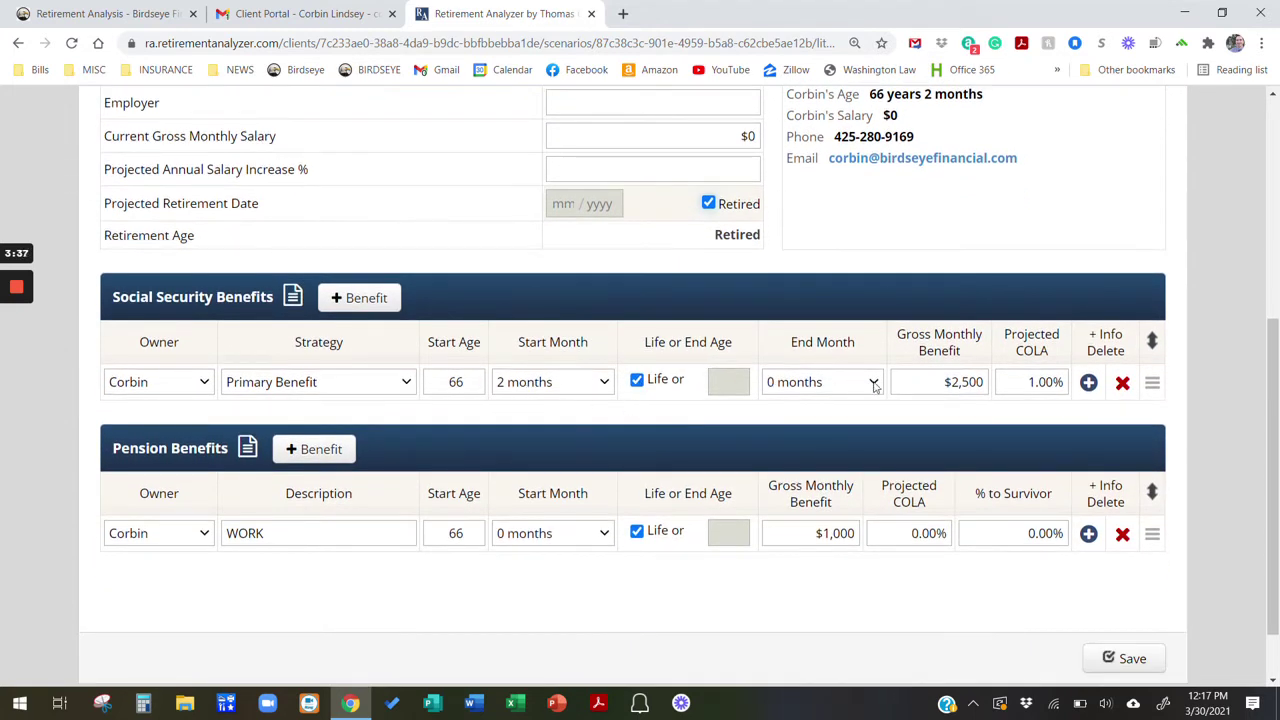
pyautogui.moveTo(944, 382); pyautogui.dragTo(1058, 382)
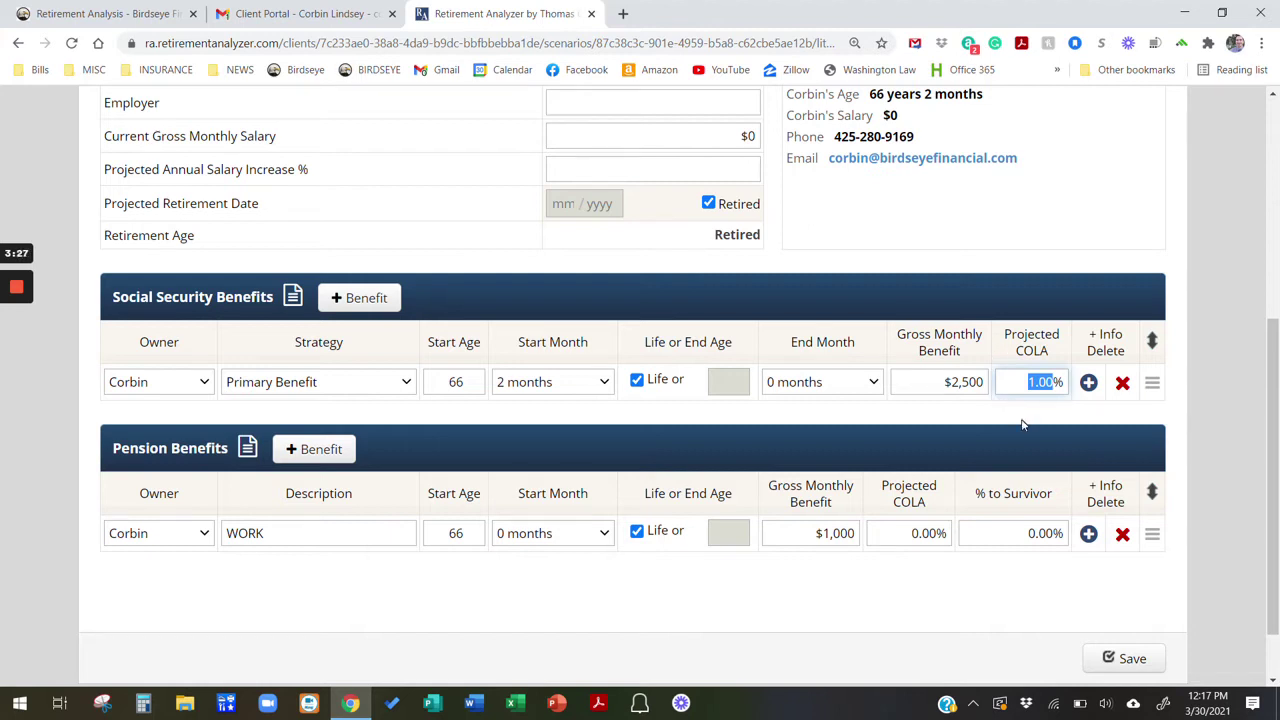
pyautogui.doubleClick(262, 533)
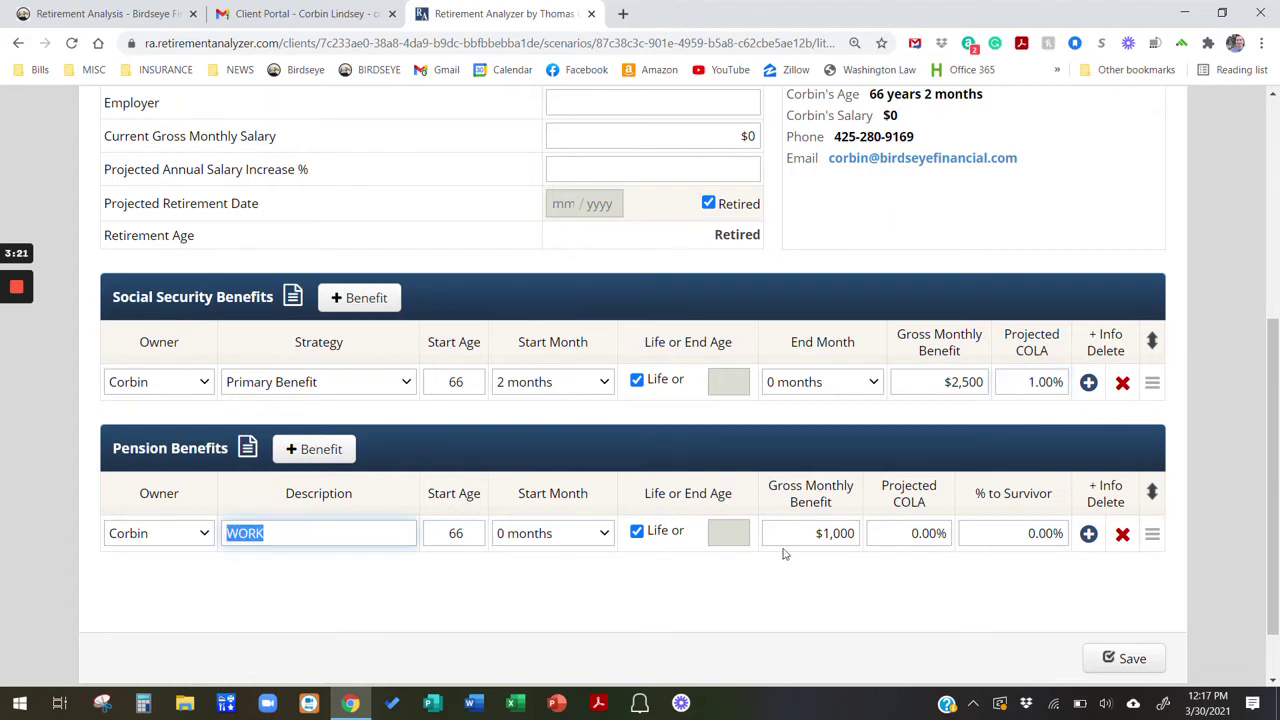
pyautogui.click(819, 533)
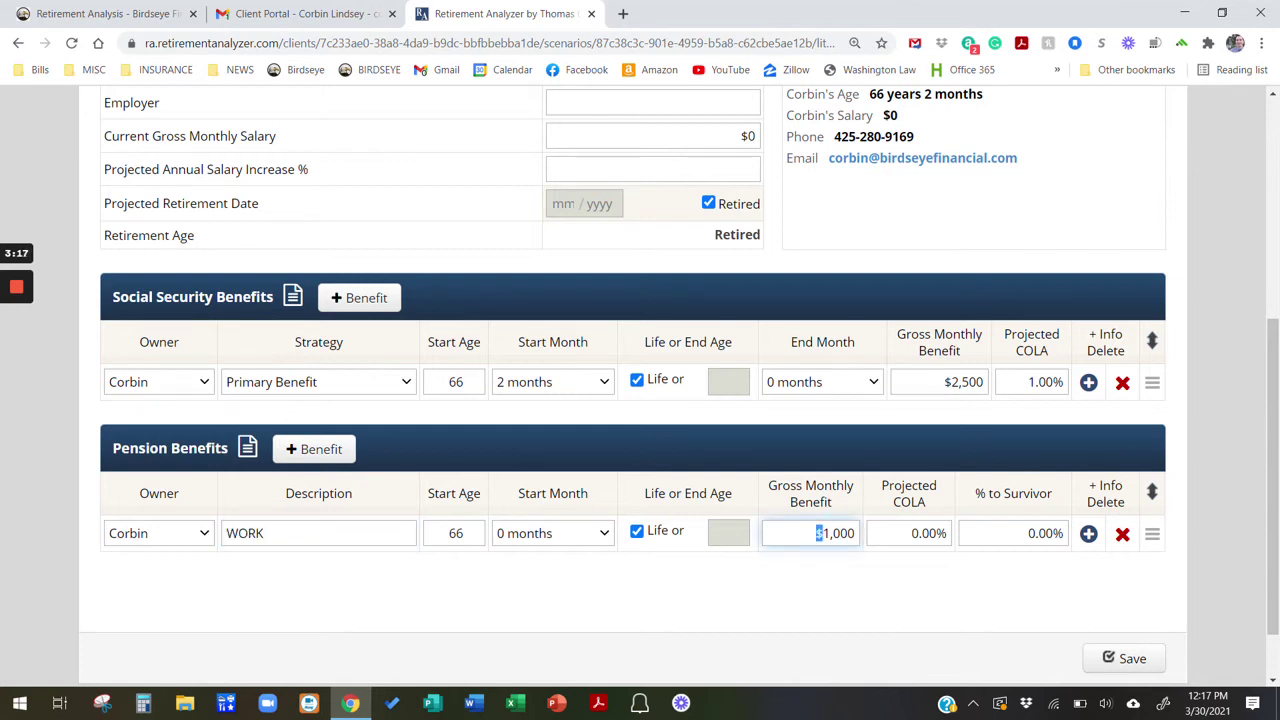
pyautogui.moveTo(819, 533); pyautogui.dragTo(835, 533)
pyautogui.press('Tab')
pyautogui.hotkey('shift', 'End')
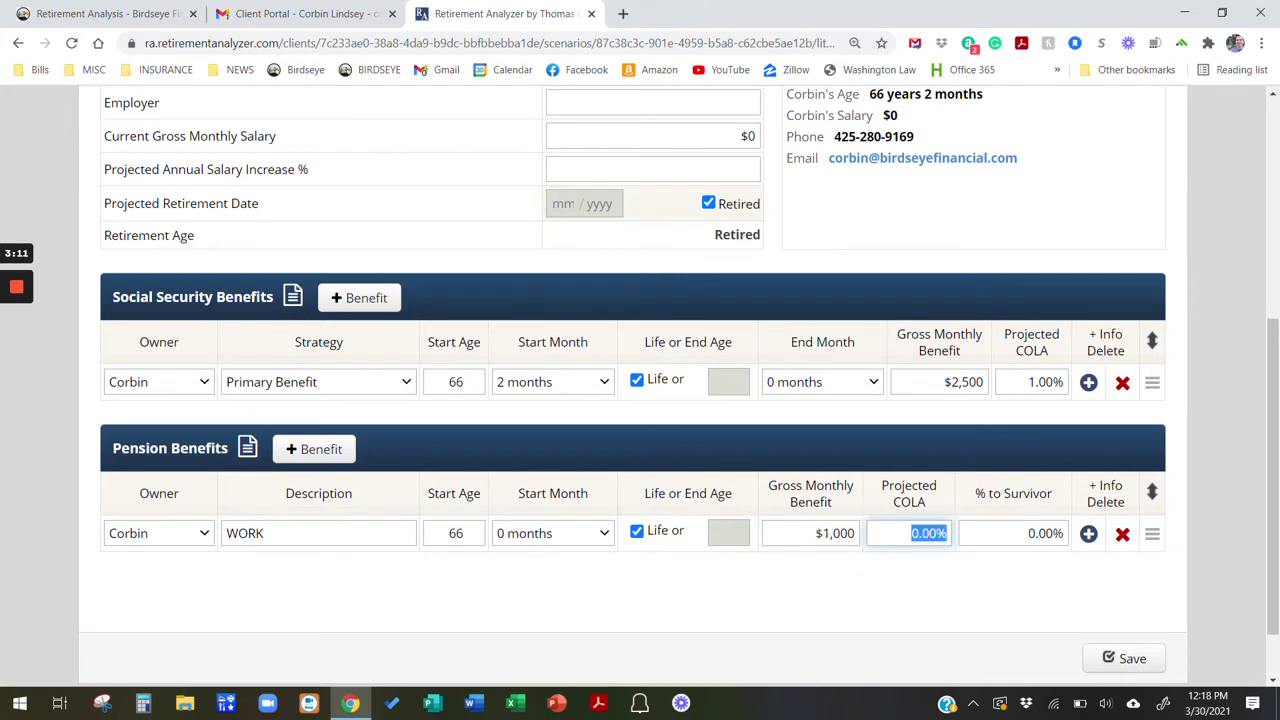
pyautogui.press('Tab')
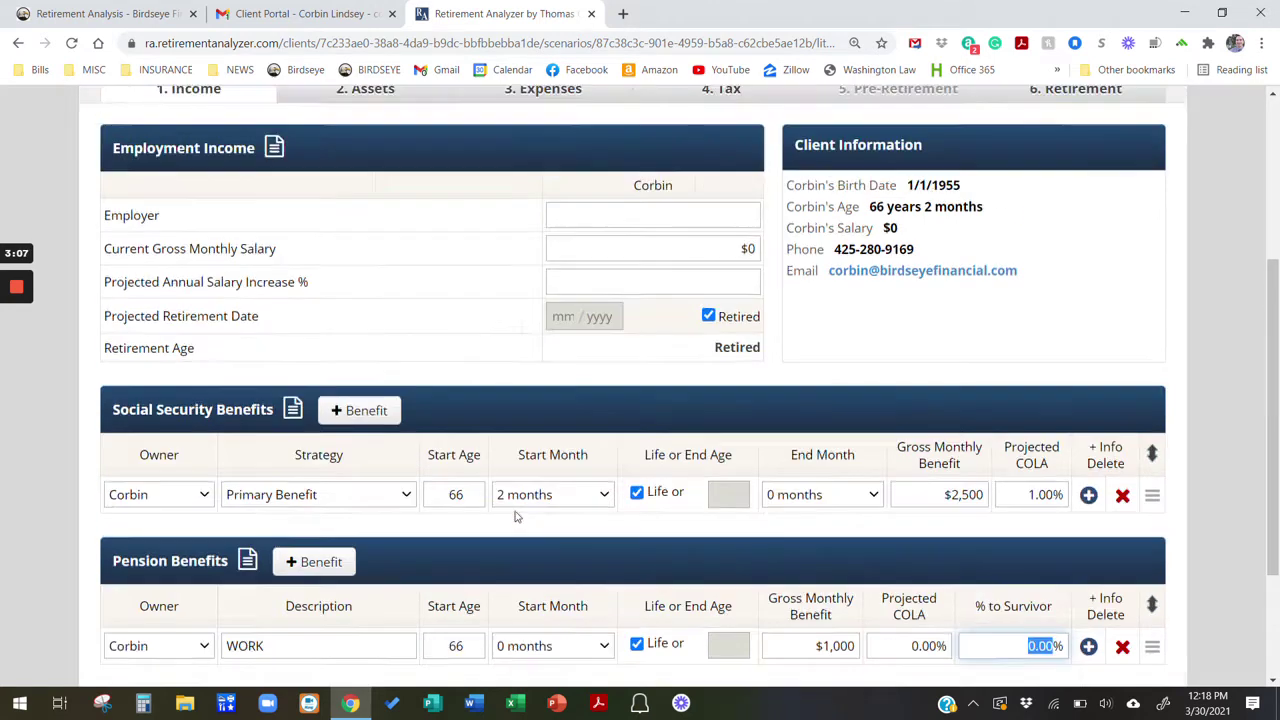
# Open the plan's Assets section and set the value of the WORK 401(k) asset to $2,500,000
pyautogui.scroll(3, 519, 517)
pyautogui.click(393, 312)
pyautogui.scroll(-2, 400, 240)
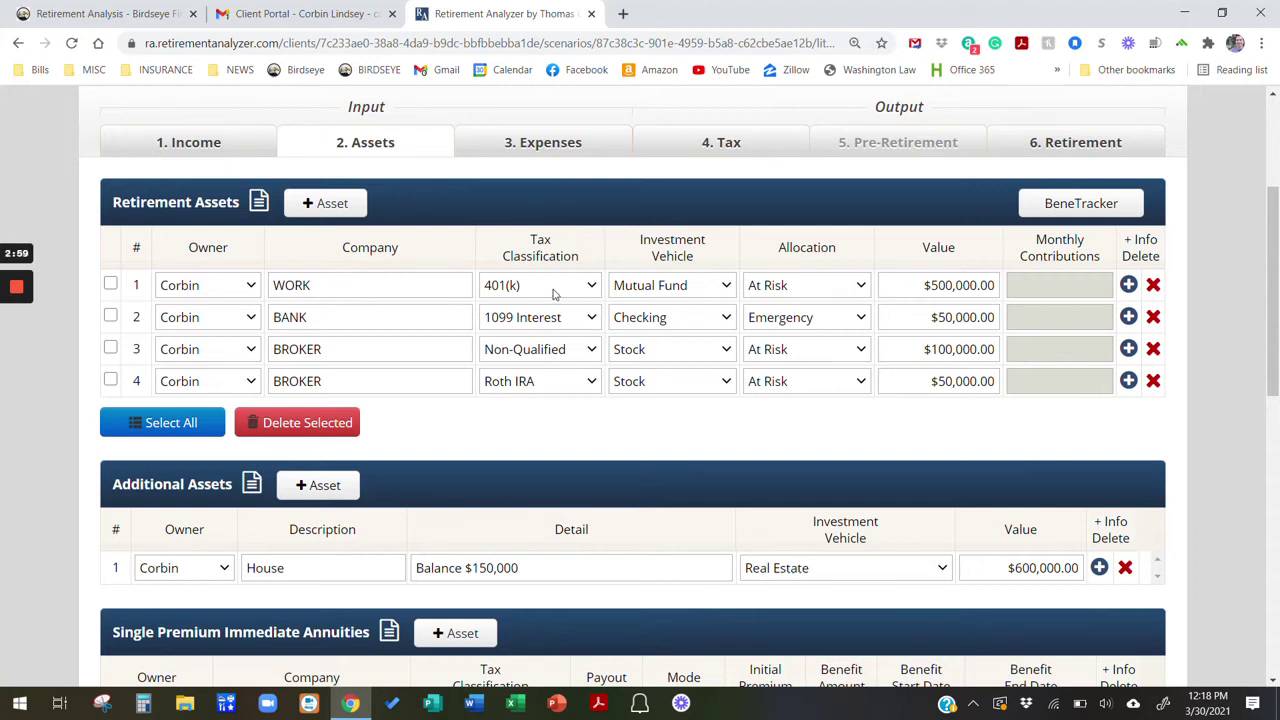
pyautogui.click(880, 292)
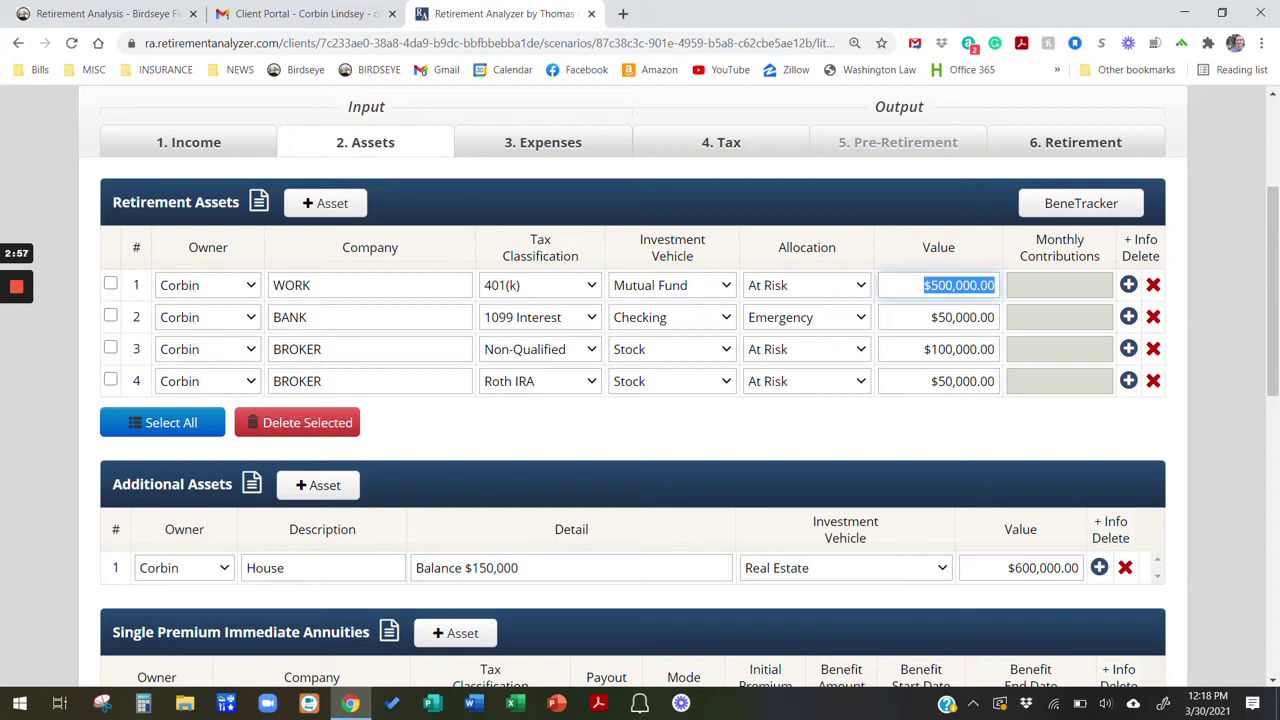
pyautogui.write('2500000')
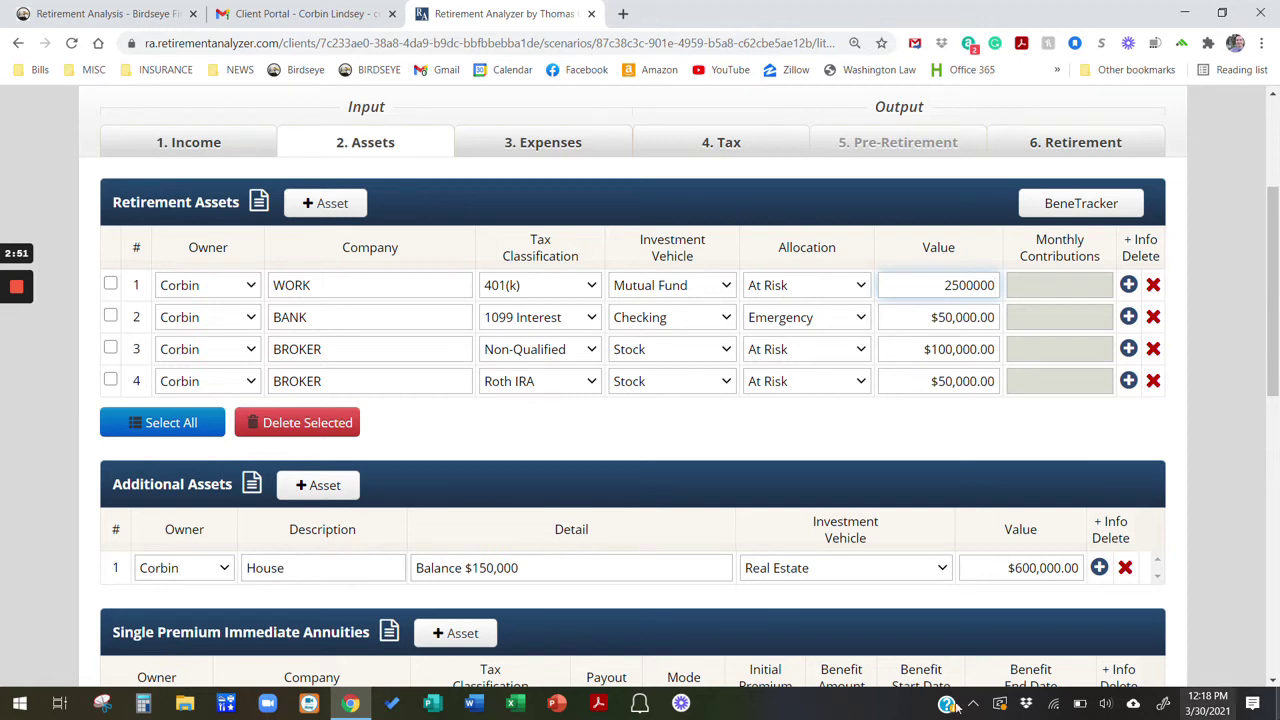
# Add a fifth retirement asset and enter Fidelity as its company
pyautogui.click(335, 205)
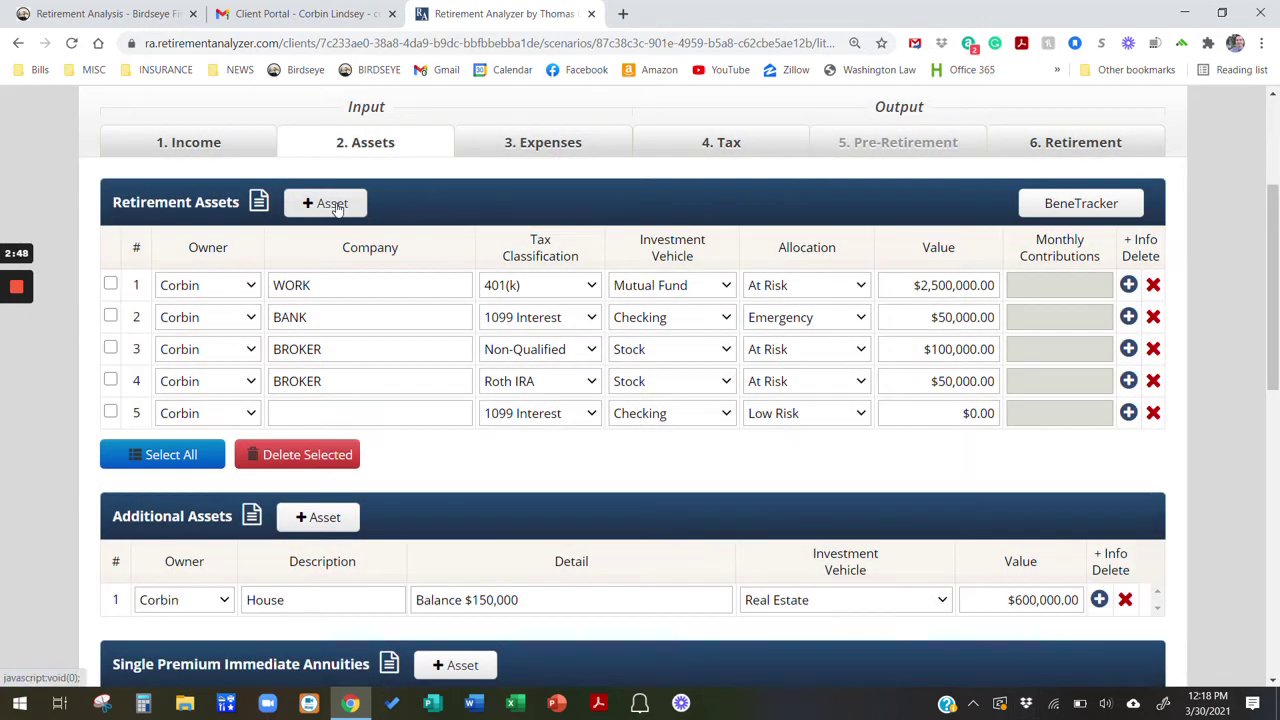
pyautogui.click(370, 413)
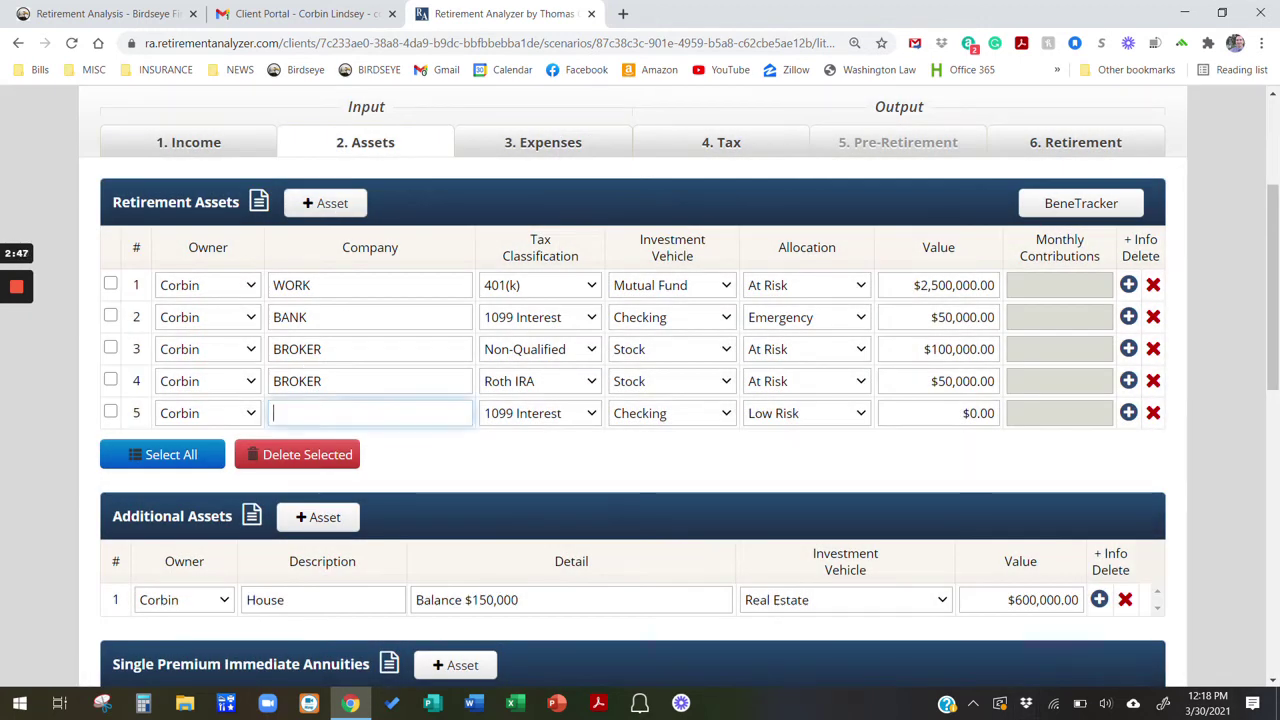
pyautogui.hotkey('ctrl', 'f')
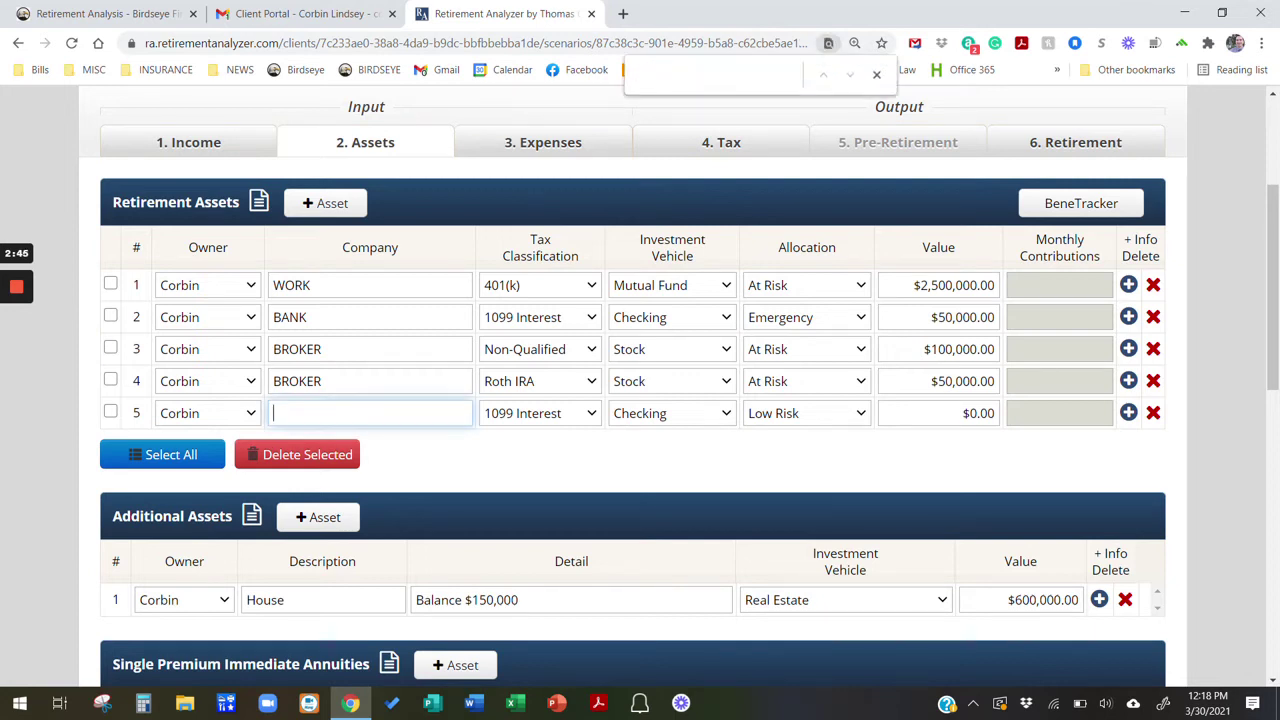
pyautogui.write('Fidelity')
# Rename the company of both BROKER retirement assets to Fidelity
pyautogui.doubleClick(297, 381)
pyautogui.write('Fidelity')
pyautogui.doubleClick(297, 349)
pyautogui.write('Fidelity')
pyautogui.click(365, 378)
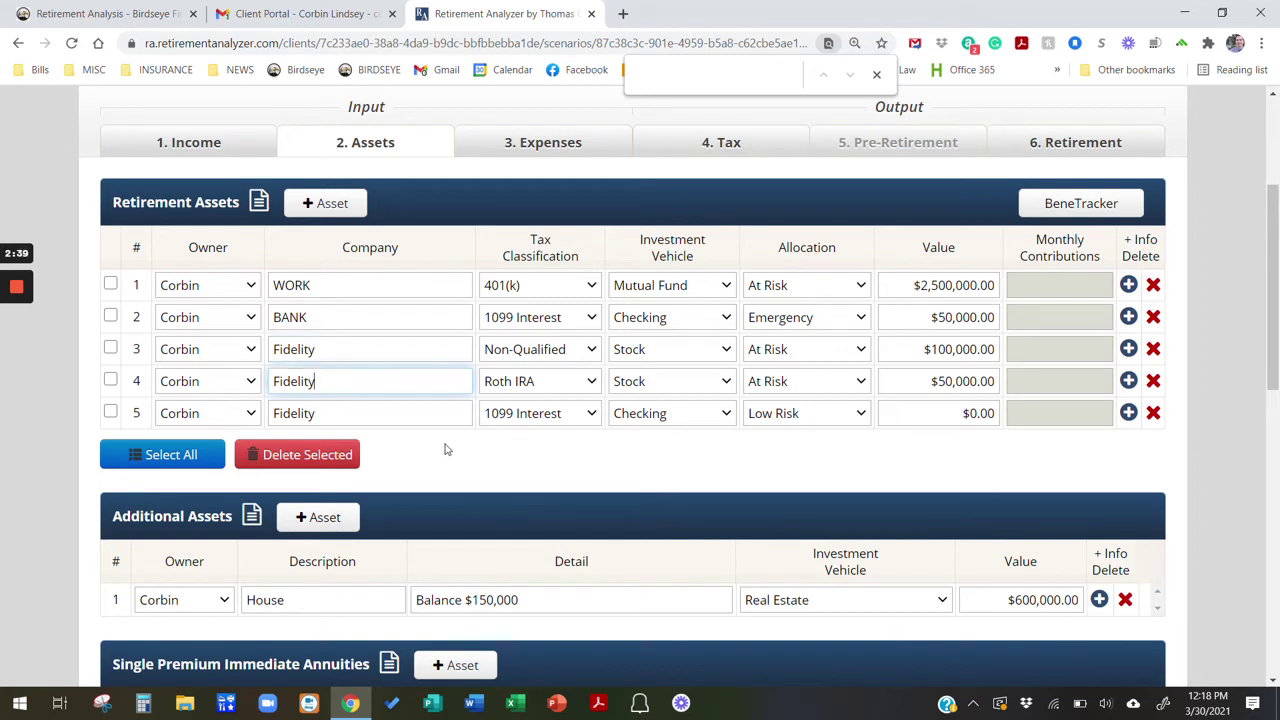
pyautogui.click(518, 469)
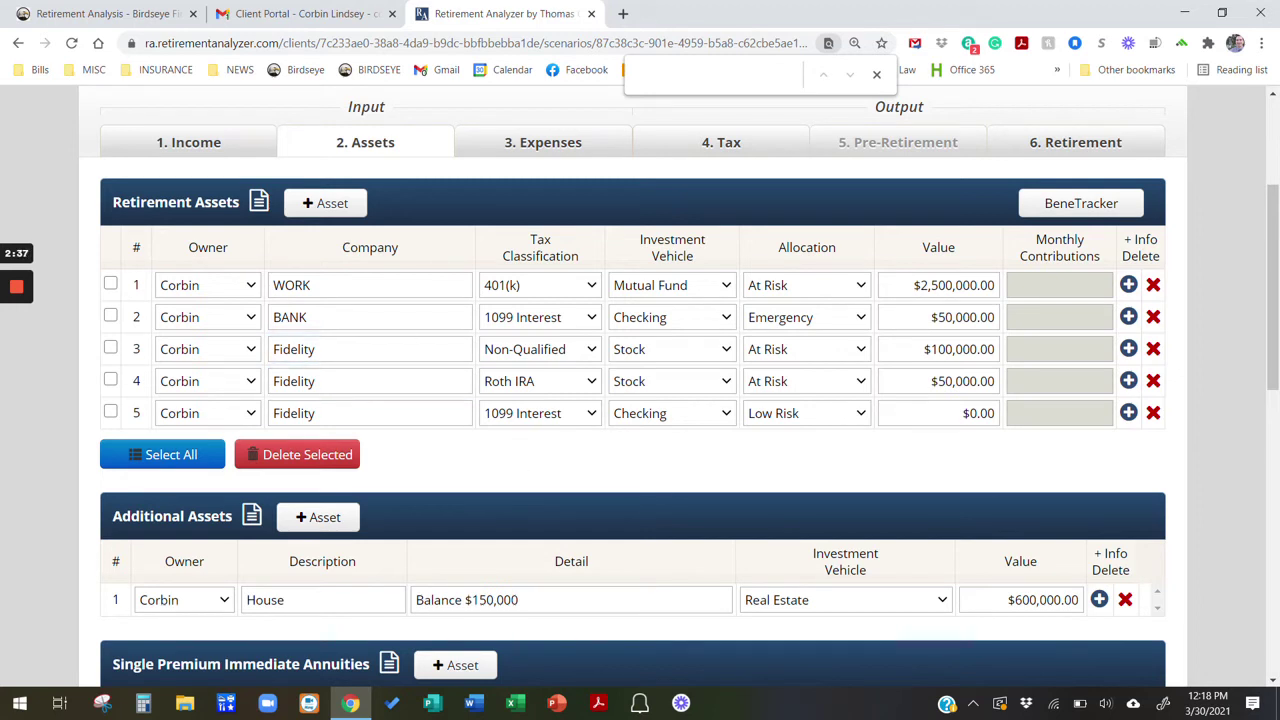
# Set the fifth retirement asset's tax classification to Traditional IRA and its investment vehicle to Stock
pyautogui.click(560, 417)
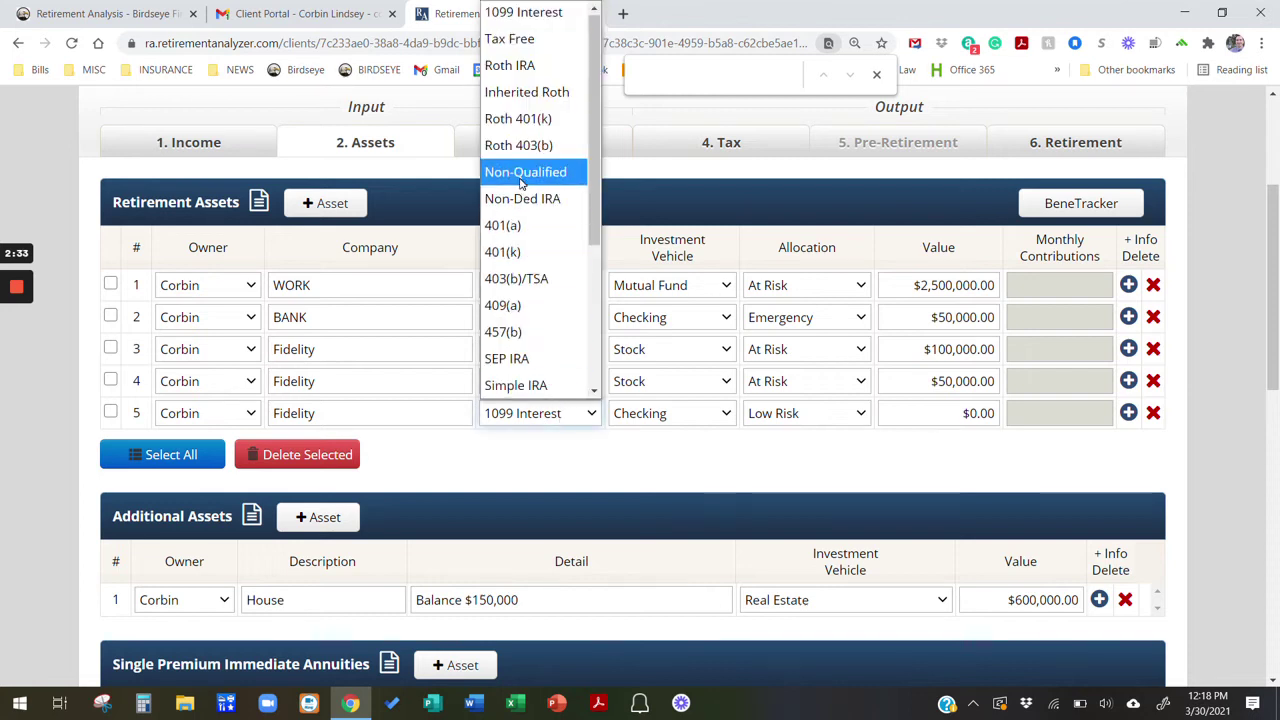
pyautogui.scroll(-3, 530, 250)
pyautogui.scroll(2, 530, 250)
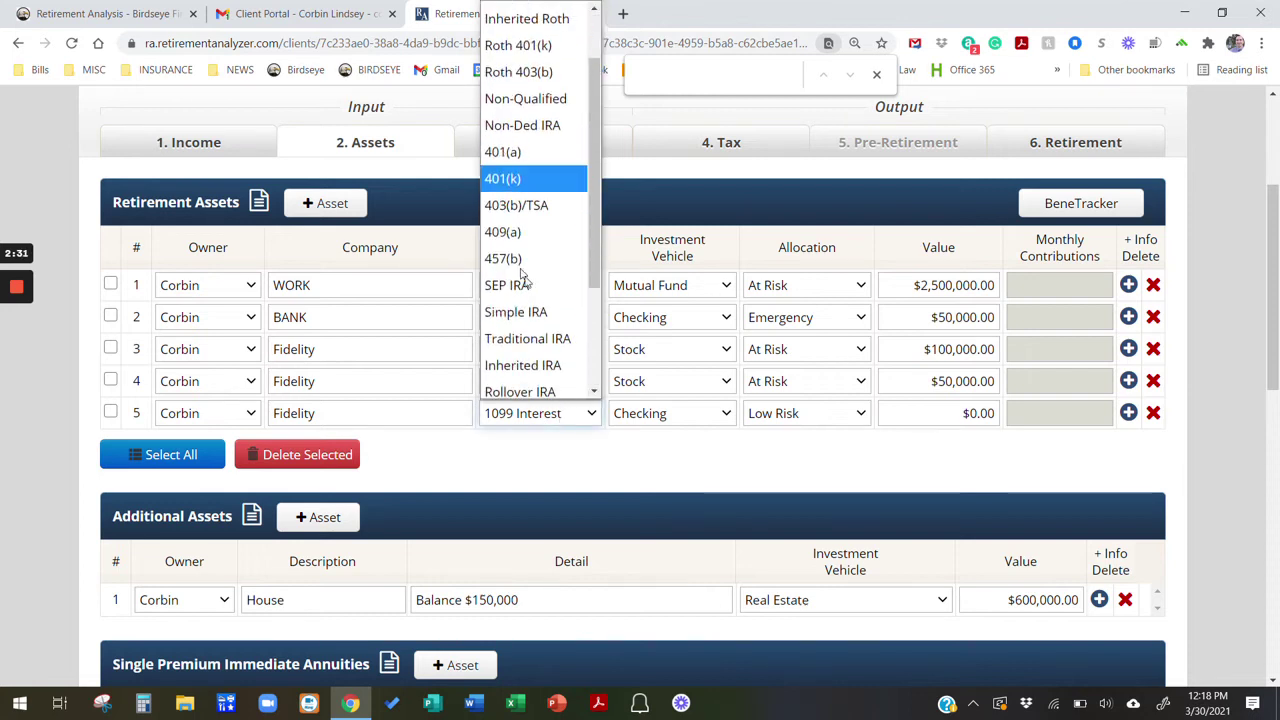
pyautogui.press('Escape')
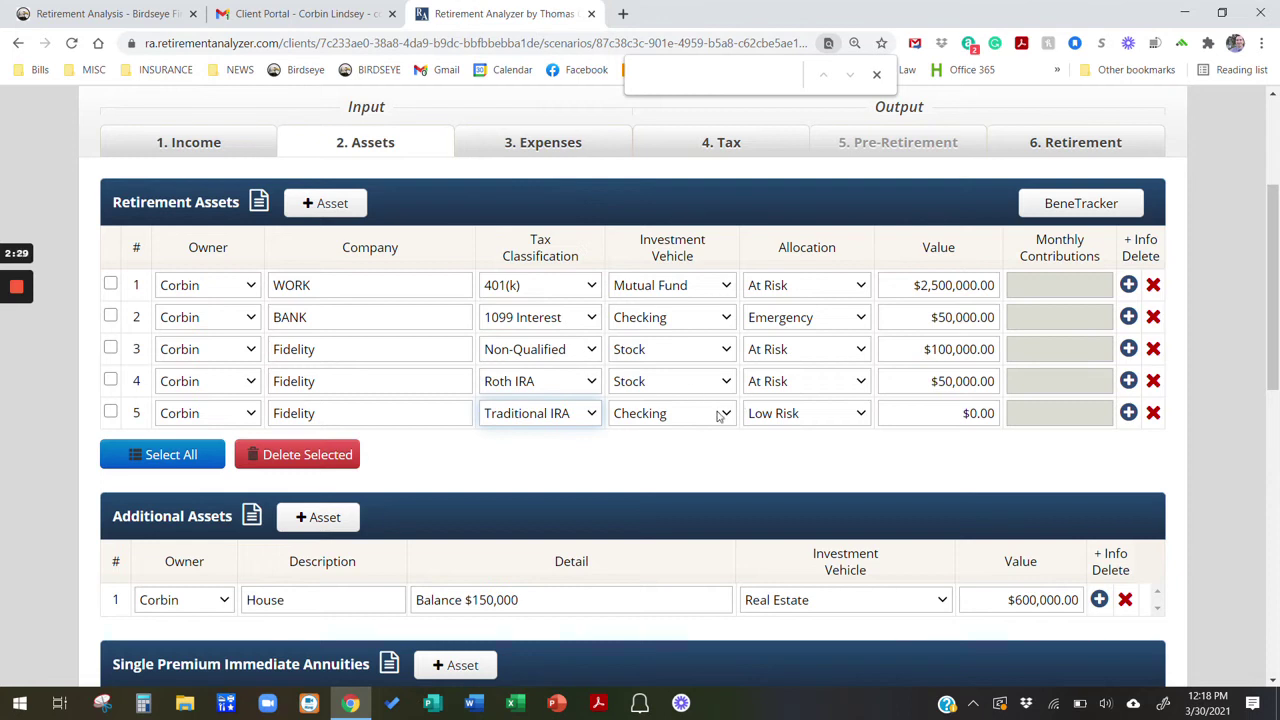
pyautogui.click(722, 412)
pyautogui.click(659, 122)
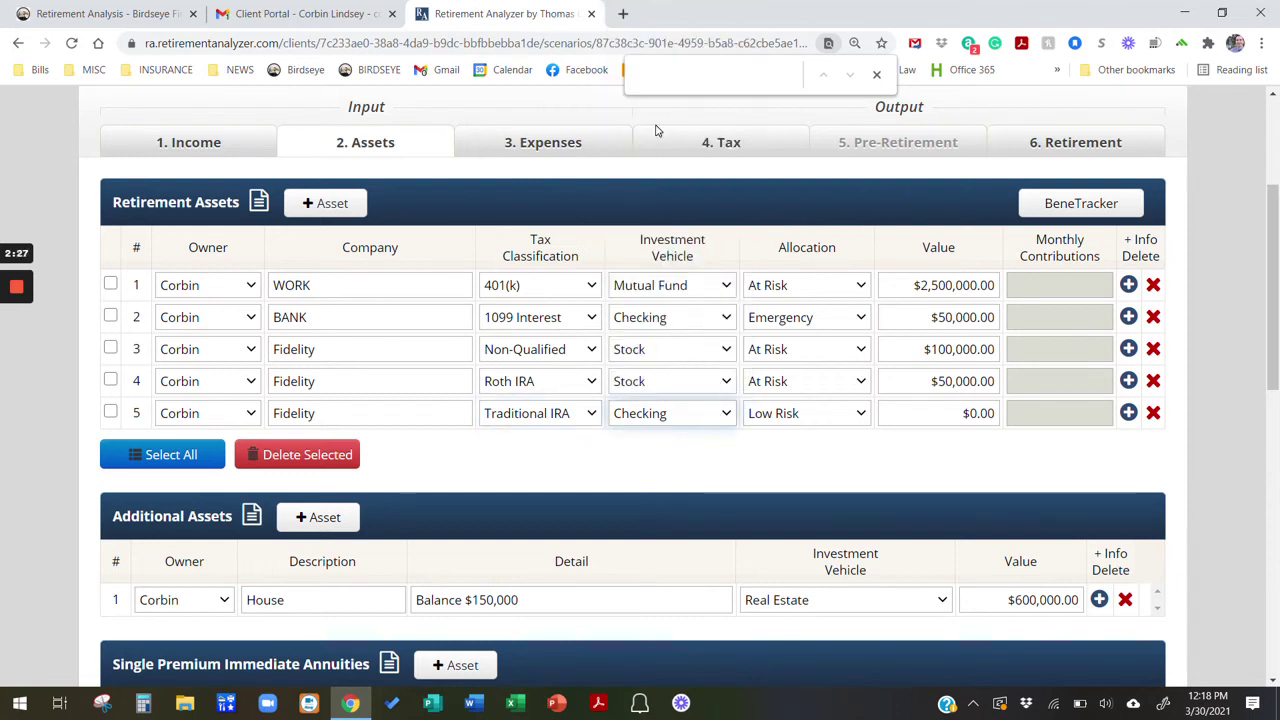
# Set the fifth retirement asset's allocation to At Risk and check the allocation options of the BANK asset
pyautogui.click(794, 416)
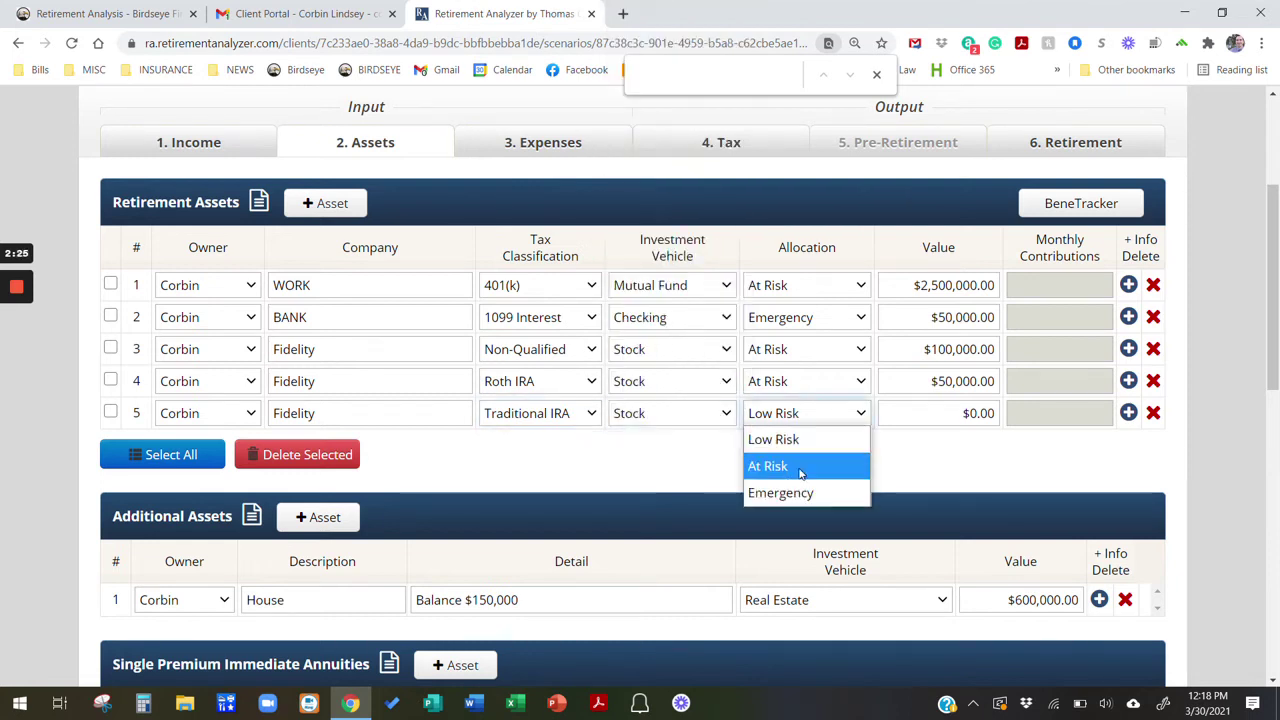
pyautogui.click(800, 463)
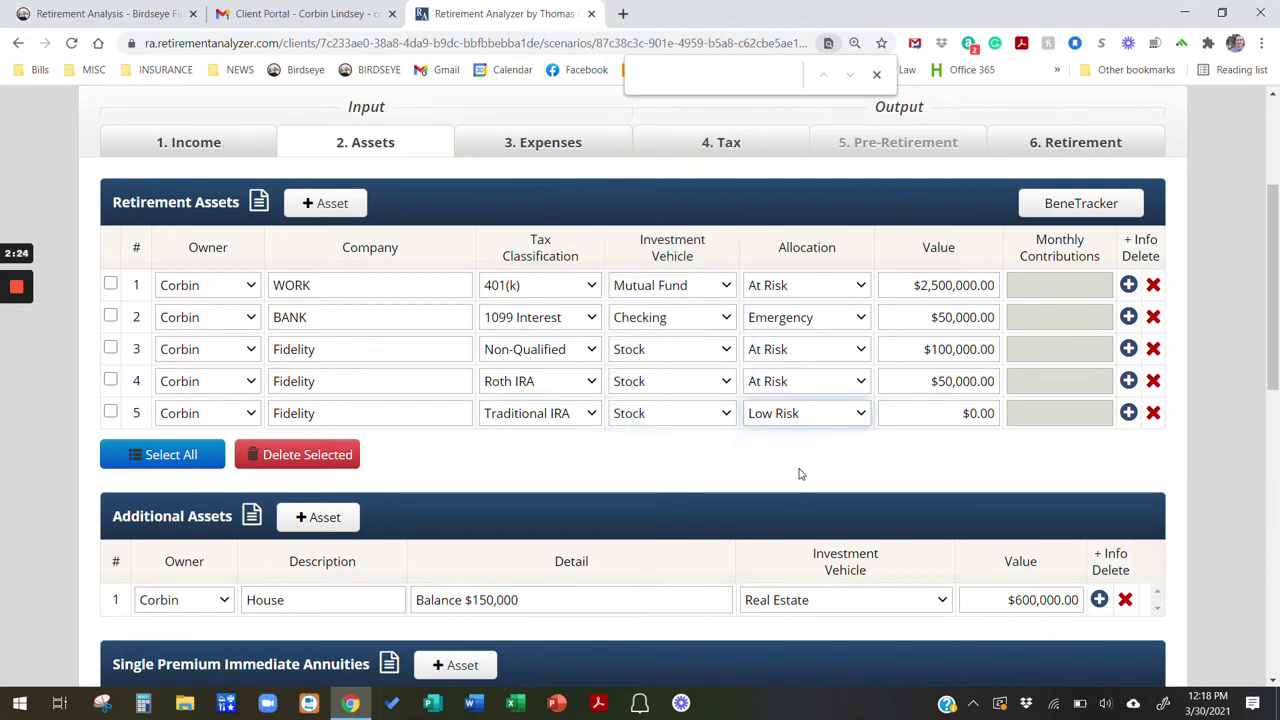
pyautogui.click(779, 322)
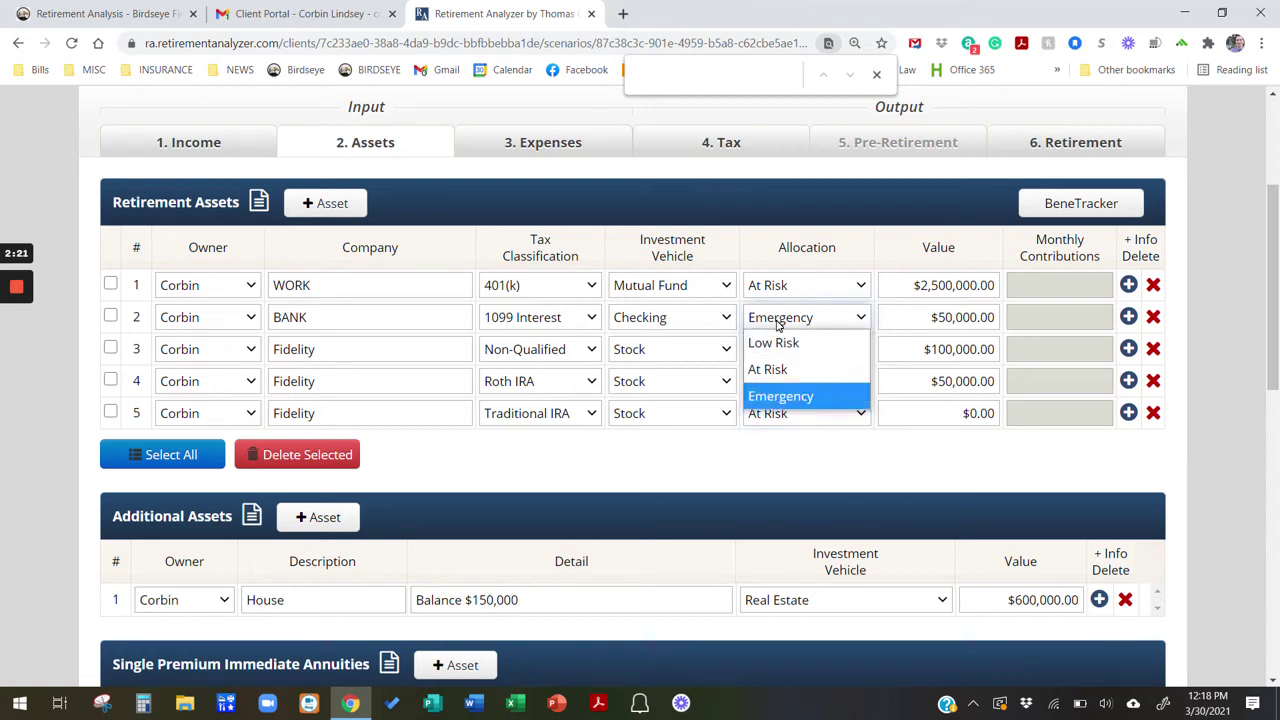
pyautogui.click(779, 322)
# Set the value of the Fidelity Traditional IRA asset to $250,000
pyautogui.click(978, 413)
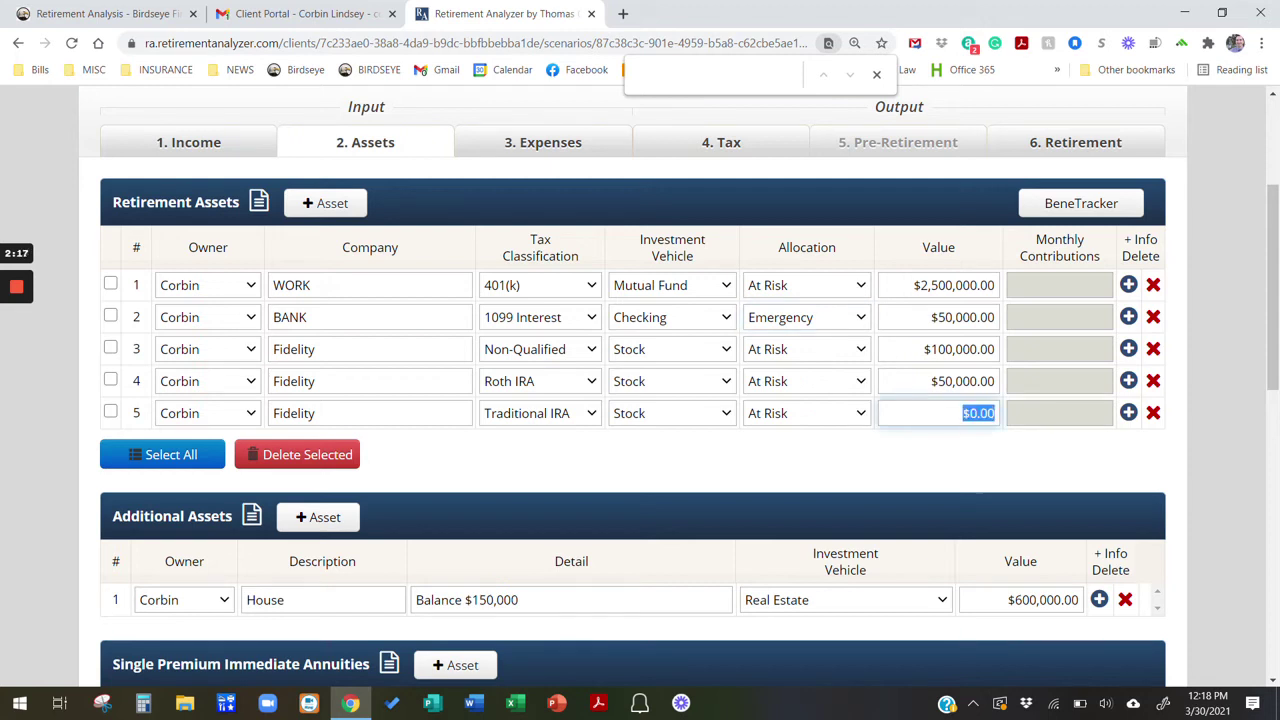
pyautogui.write('25000')
pyautogui.click(976, 451)
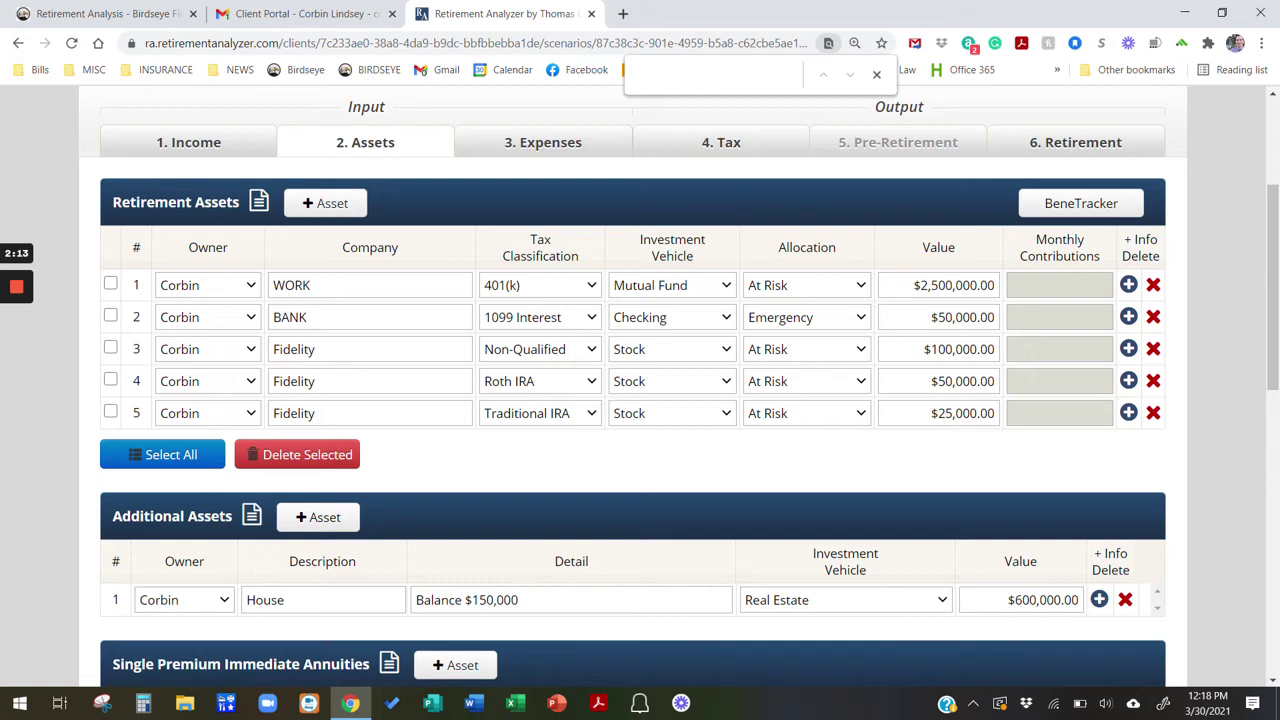
pyautogui.click(960, 413)
pyautogui.write('250,000')
pyautogui.press('Tab')
# Correct the value of the WORK 401(k) asset to $250,000
pyautogui.click(970, 285)
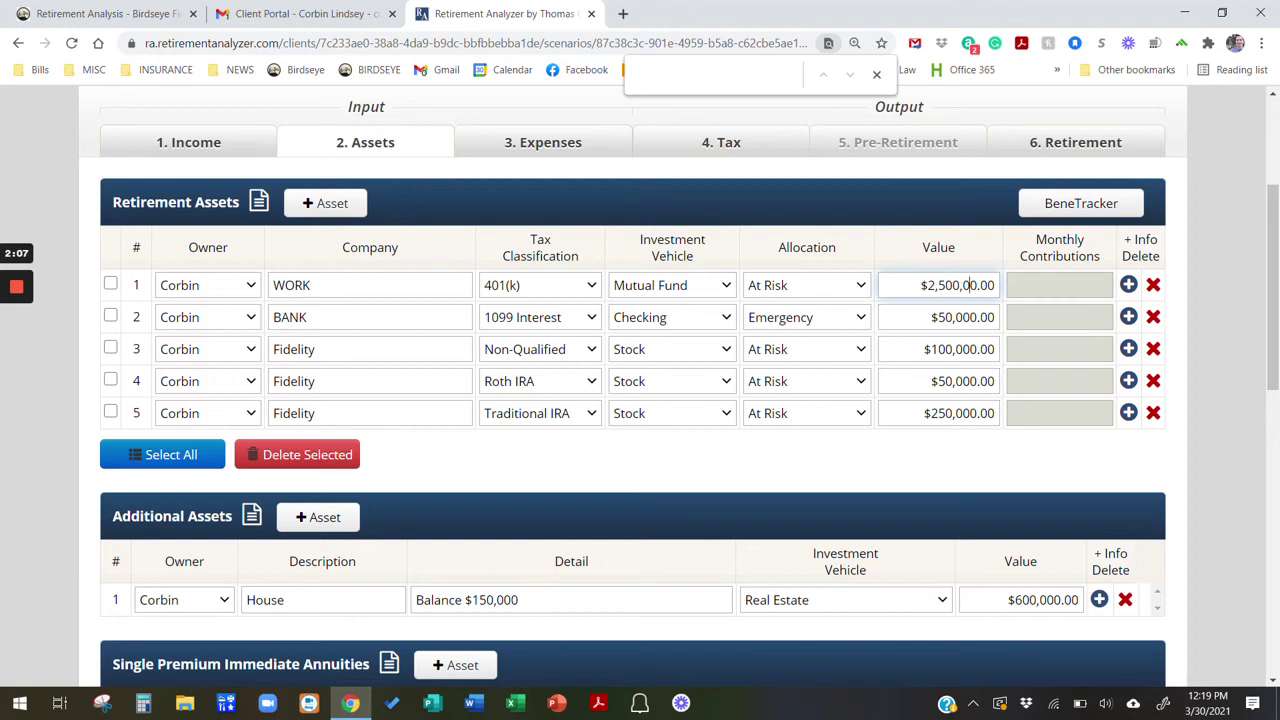
pyautogui.click(1028, 465)
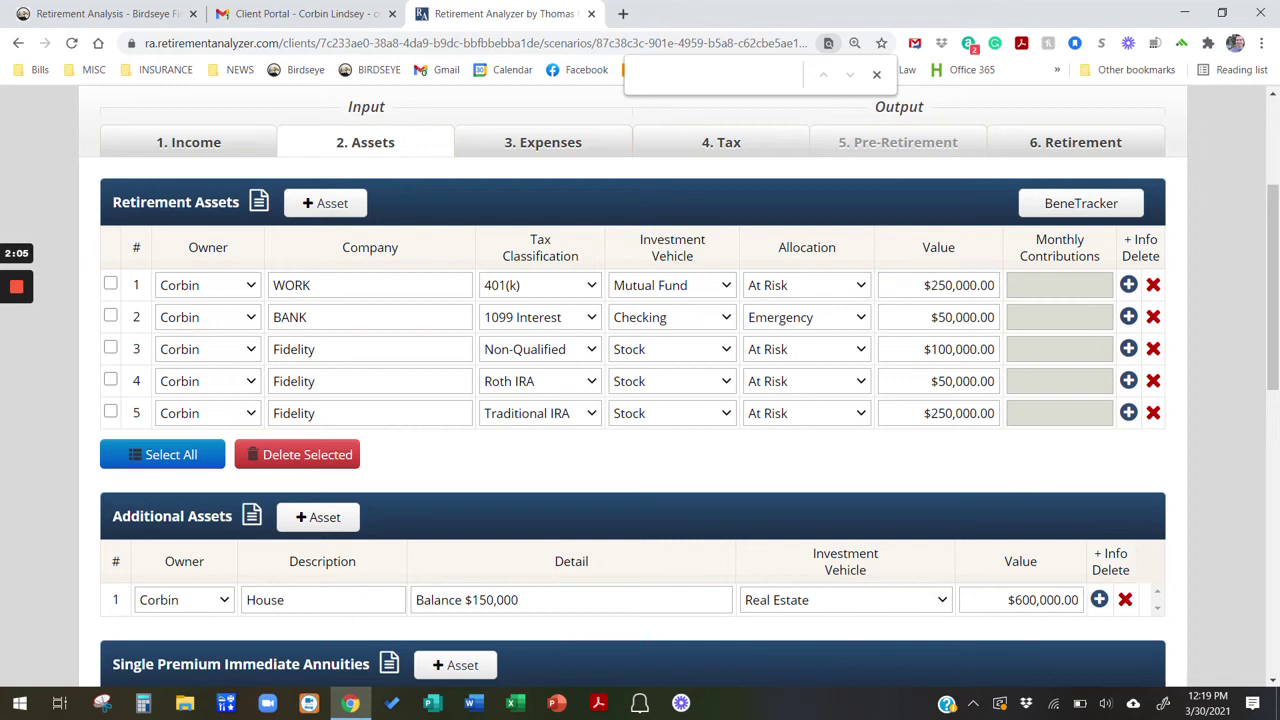
pyautogui.click(958, 285)
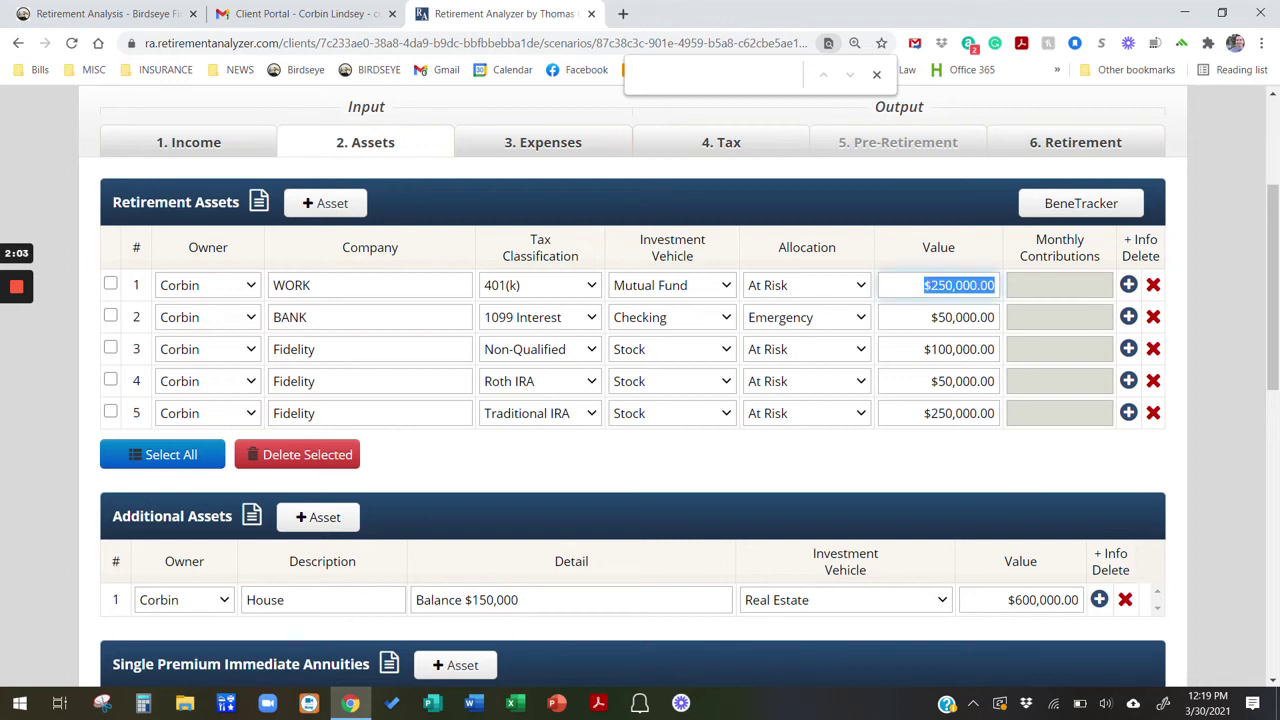
pyautogui.click(958, 413)
pyautogui.click(977, 447)
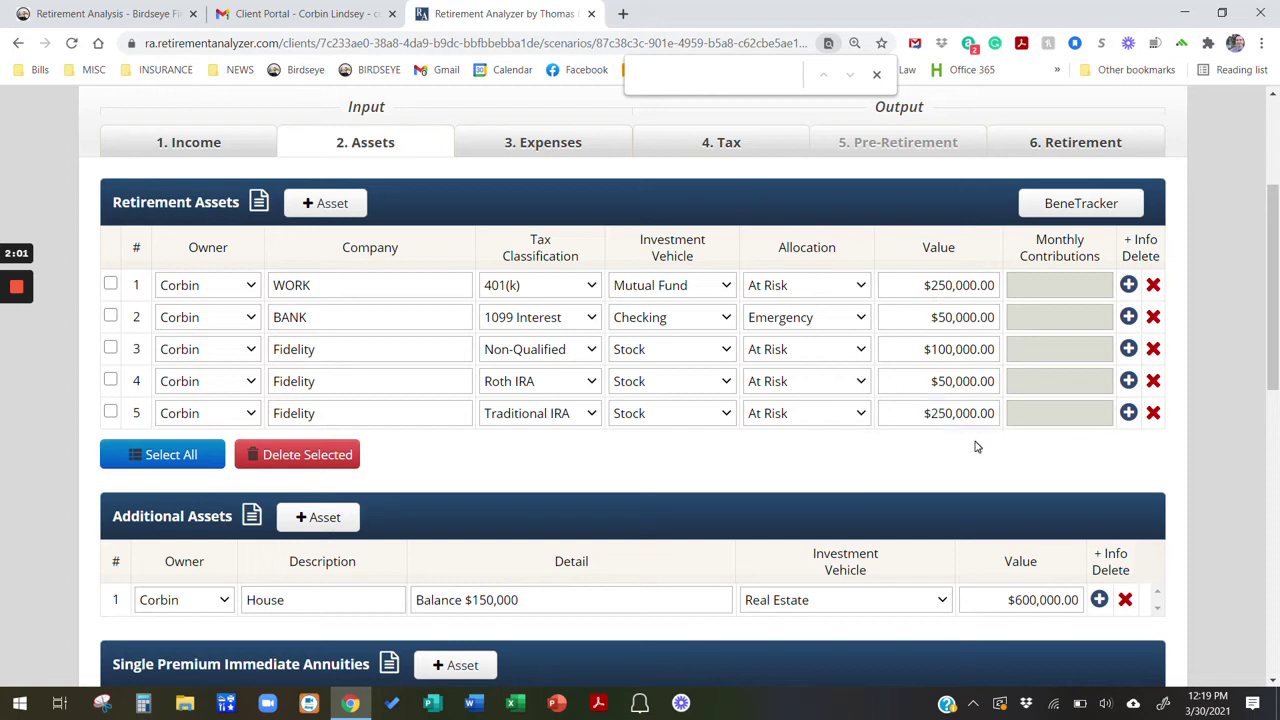
# Review the House entry under Additional Assets and the annuity sections below it
pyautogui.scroll(-3, 543, 417)
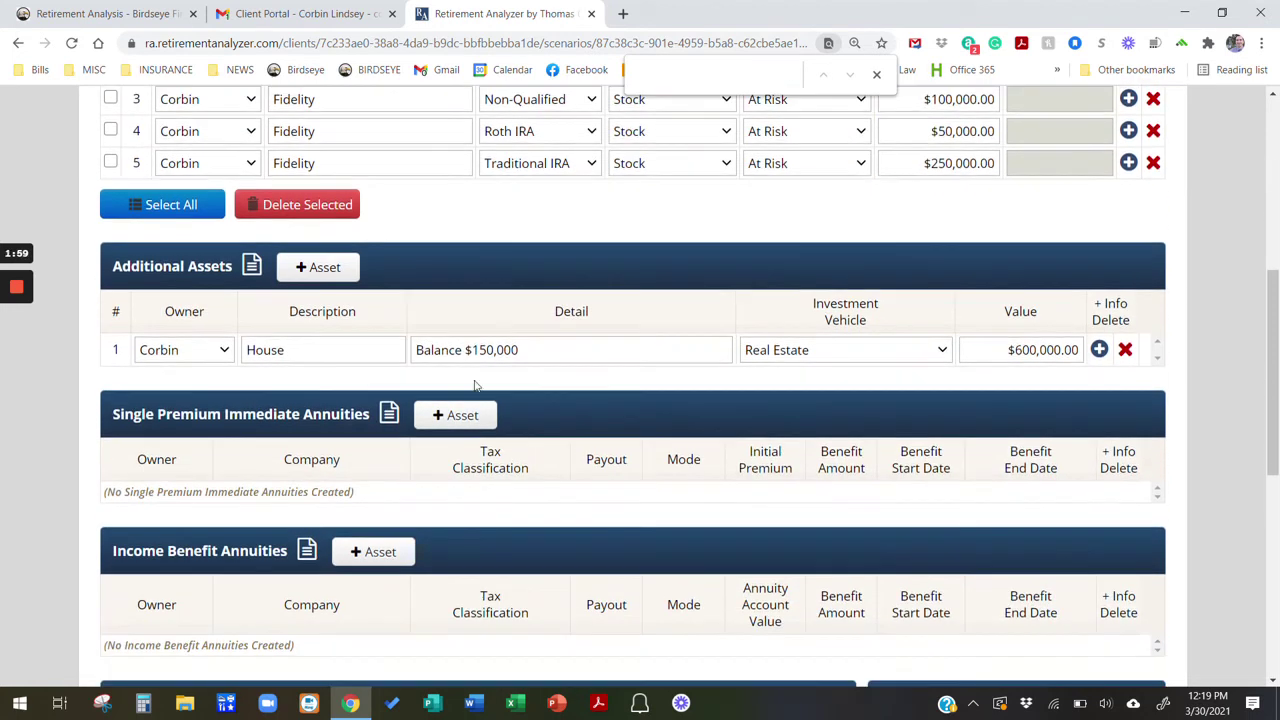
pyautogui.moveTo(958, 355); pyautogui.dragTo(1080, 352)
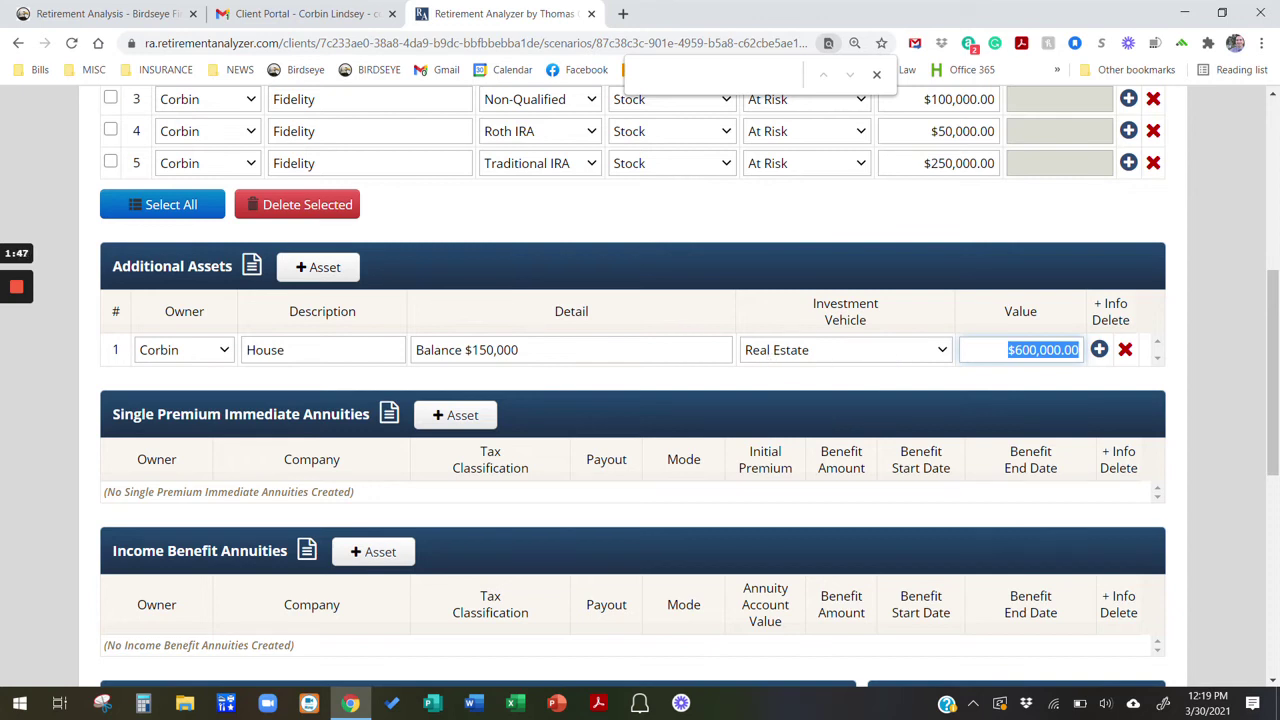
pyautogui.scroll(-2, 205, 425)
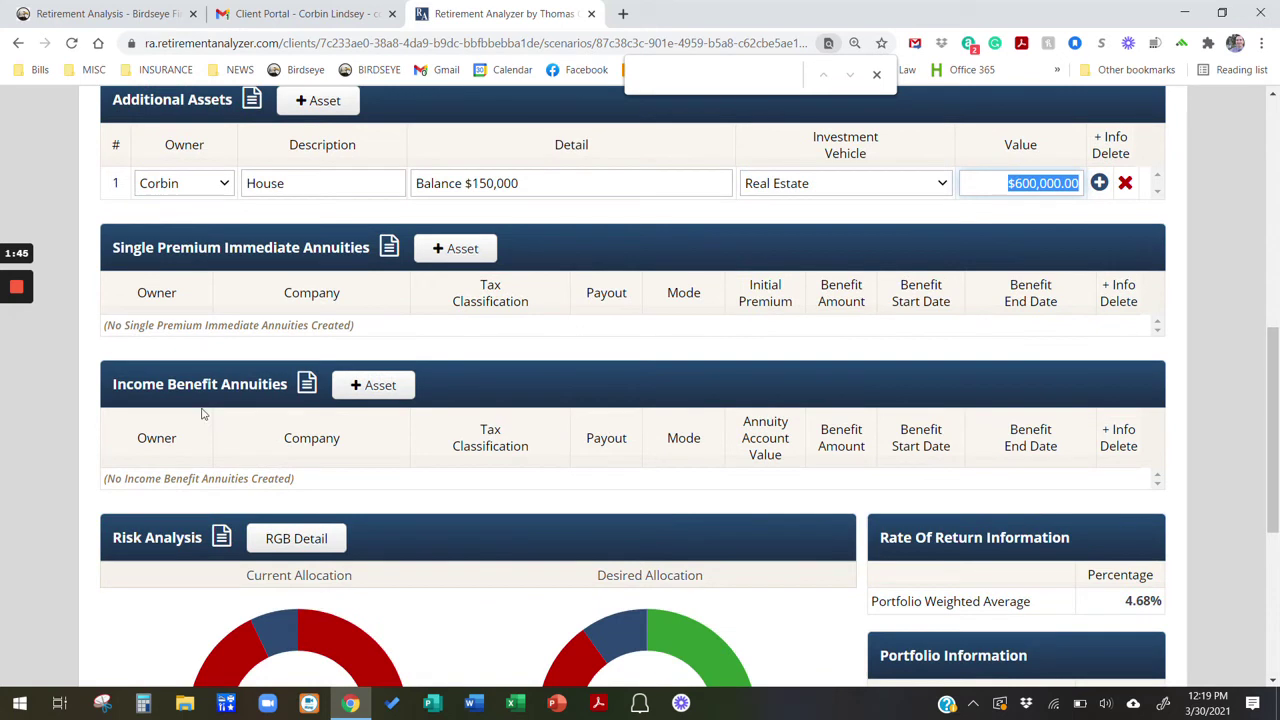
pyautogui.scroll(-2, 290, 438)
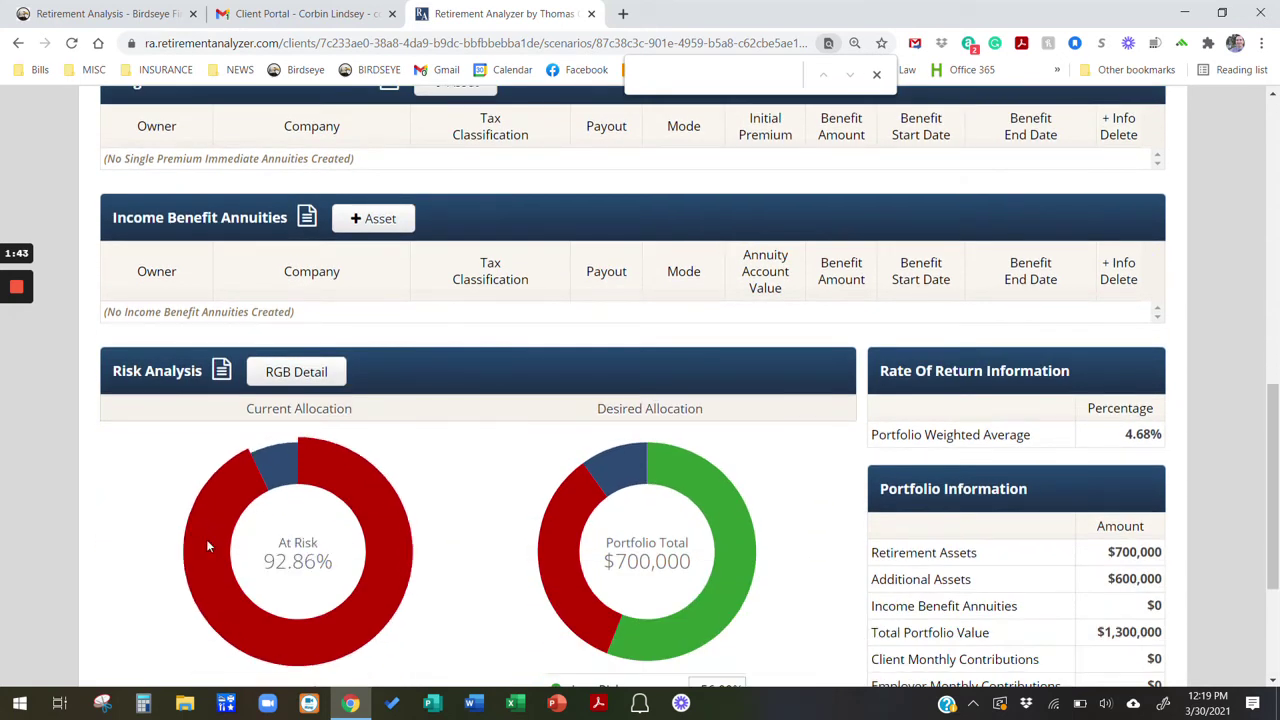
# Compare the current and desired allocations in the Risk Analysis, including each risk share, and recheck the retirement assets list
pyautogui.scroll(-1, 215, 550)
pyautogui.scroll(-1, 222, 562)
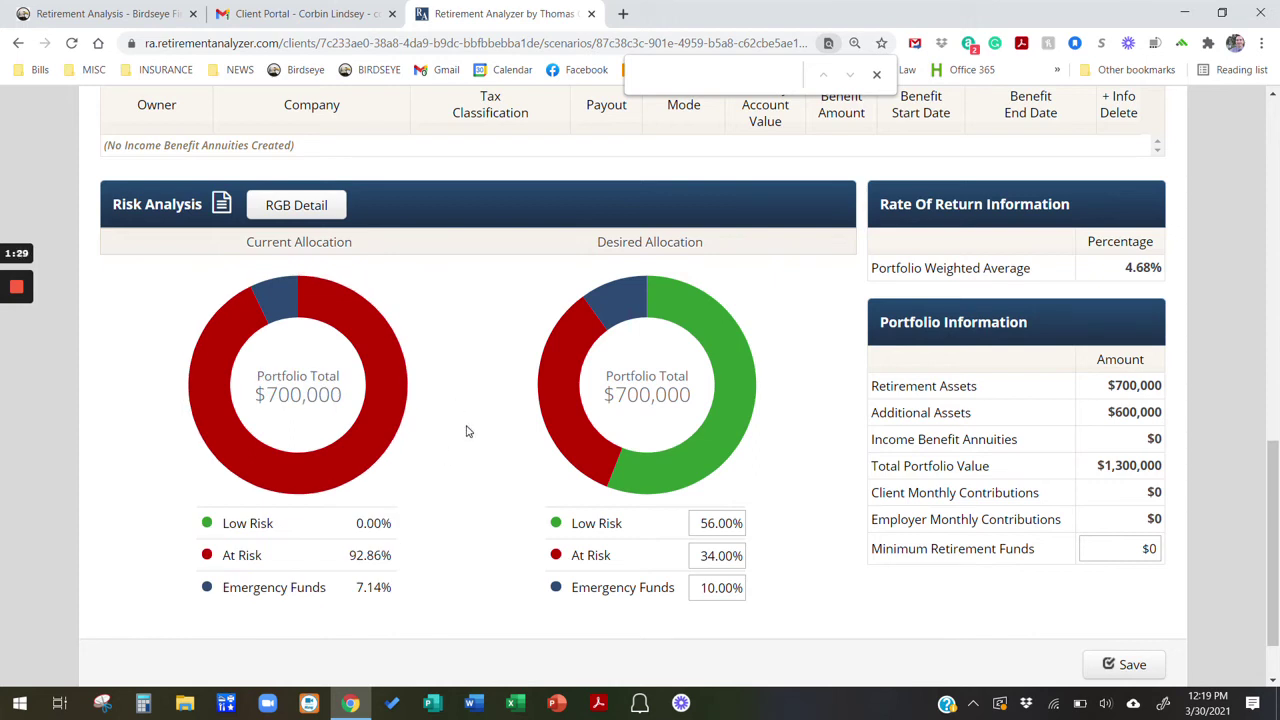
pyautogui.moveTo(551, 402)
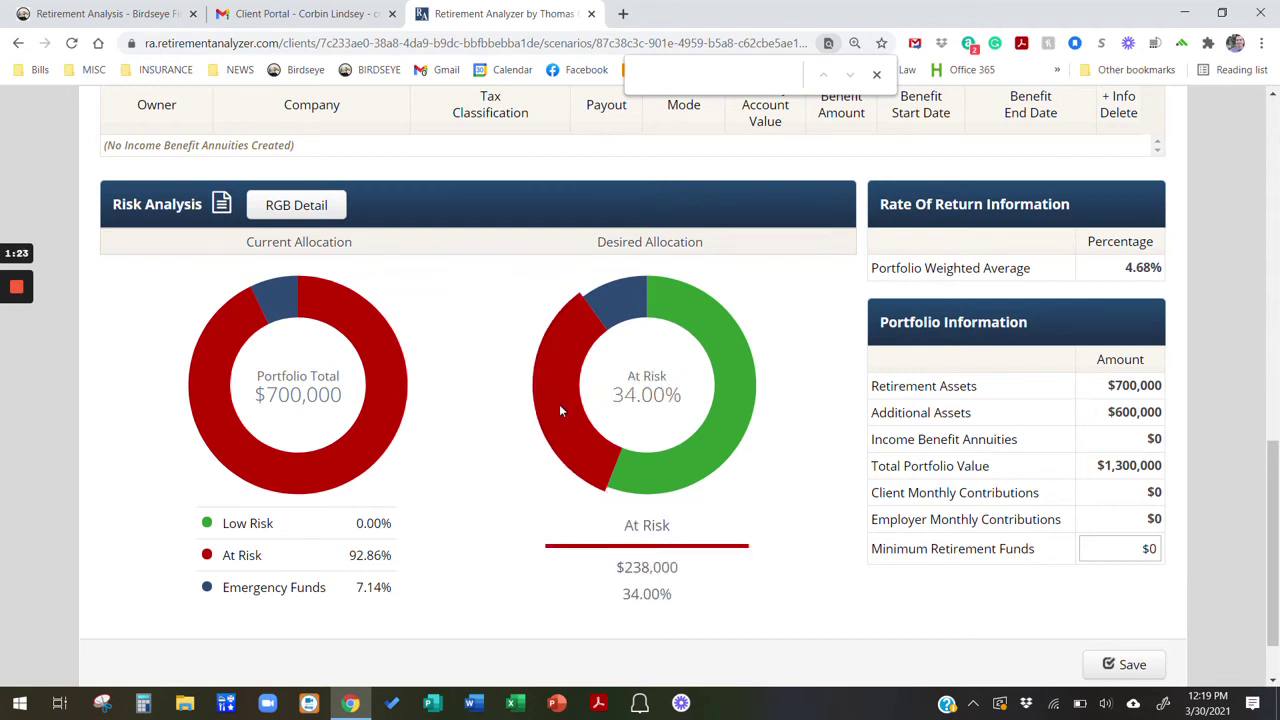
pyautogui.moveTo(726, 438)
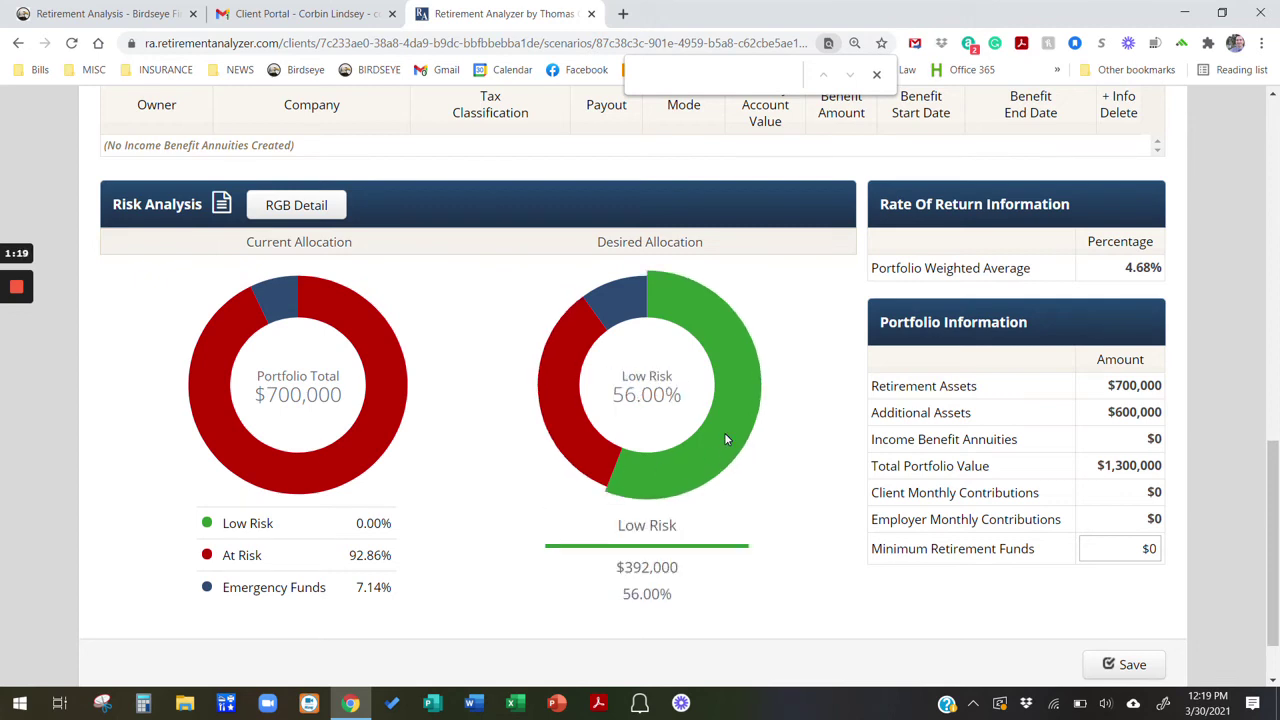
pyautogui.moveTo(607, 304)
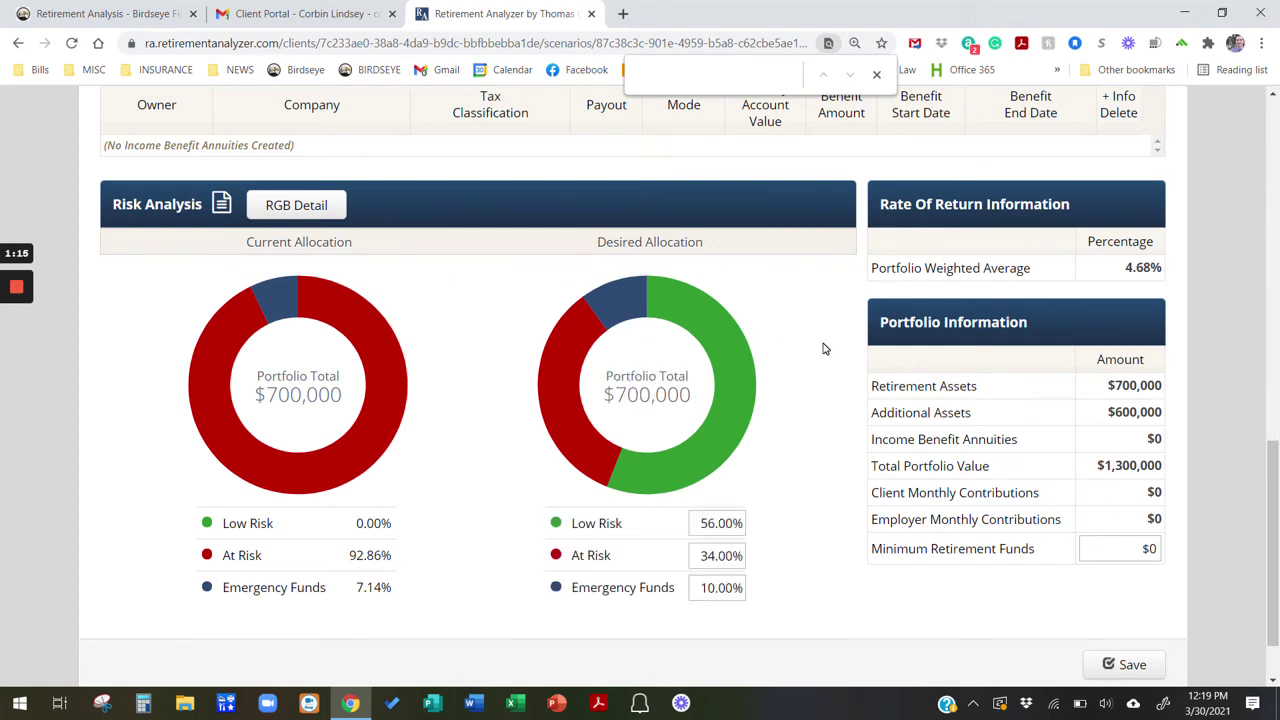
pyautogui.scroll(5, 826, 348)
pyautogui.scroll(-2, 640, 400)
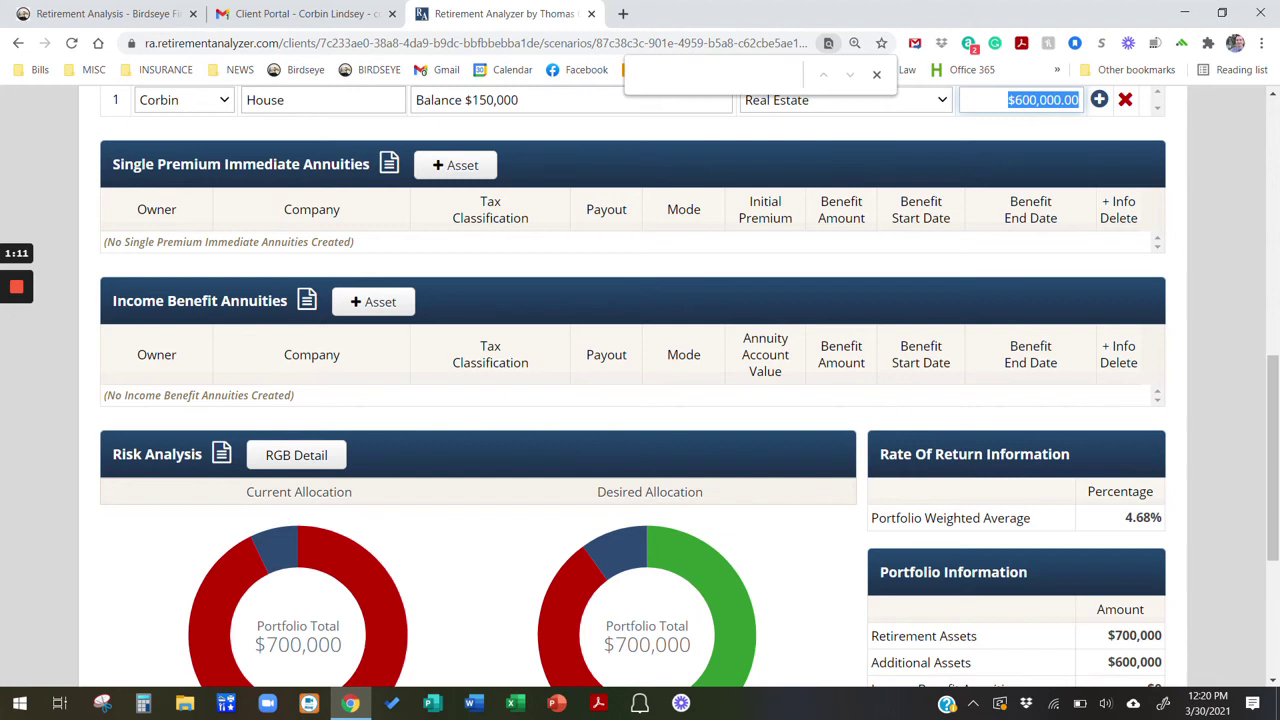
pyautogui.scroll(8, 684, 466)
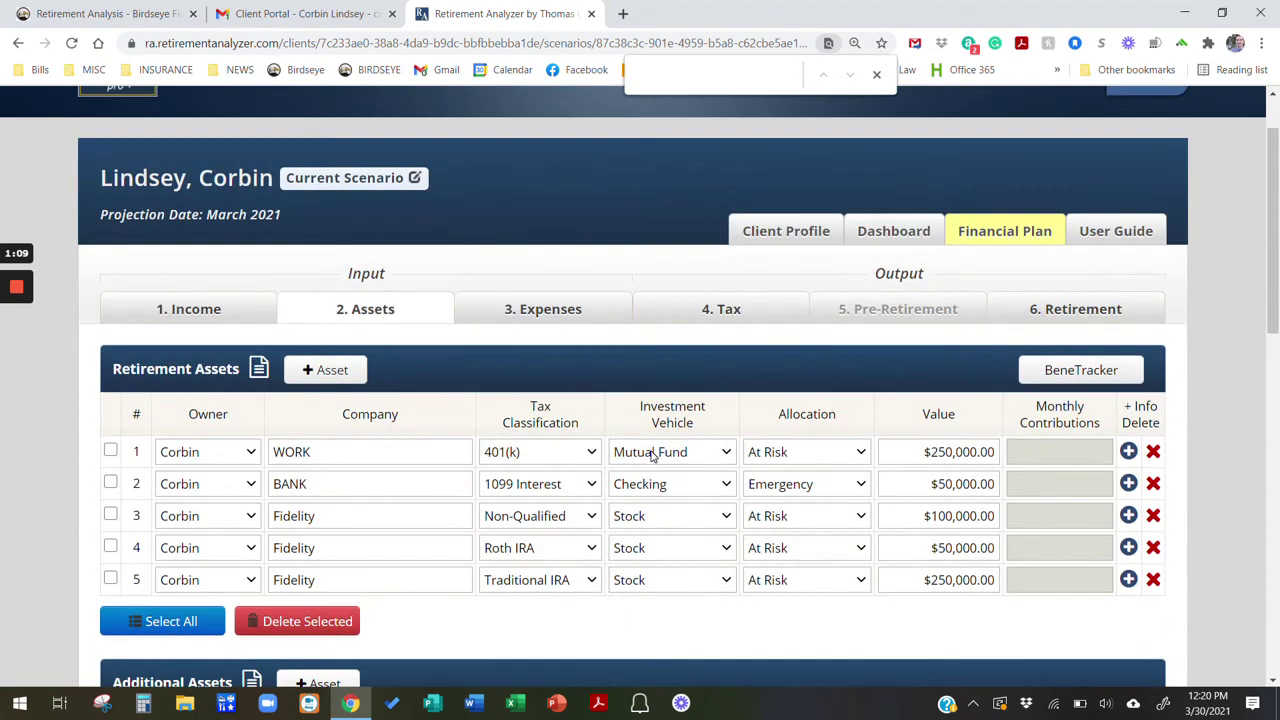
pyautogui.doubleClick(290, 484)
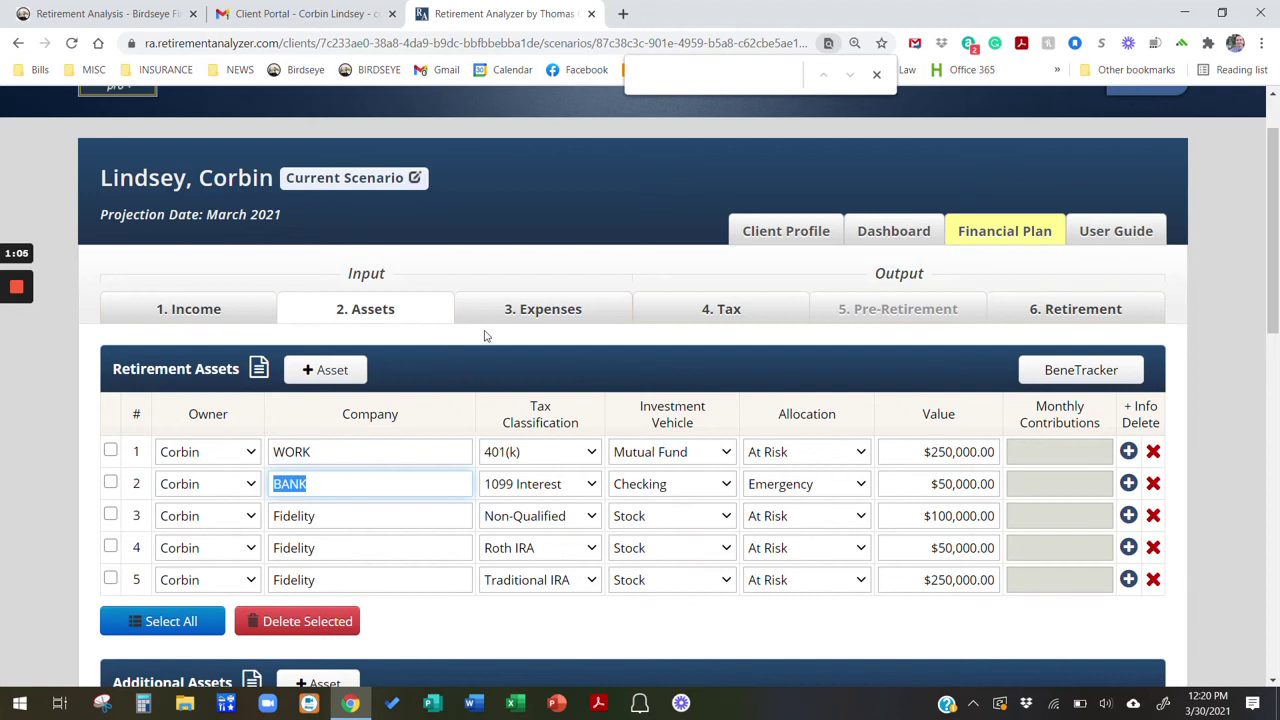
# Open the plan's Expenses section and compare the simple monthly expense entry with the Advanced Expense Plan
pyautogui.click(560, 316)
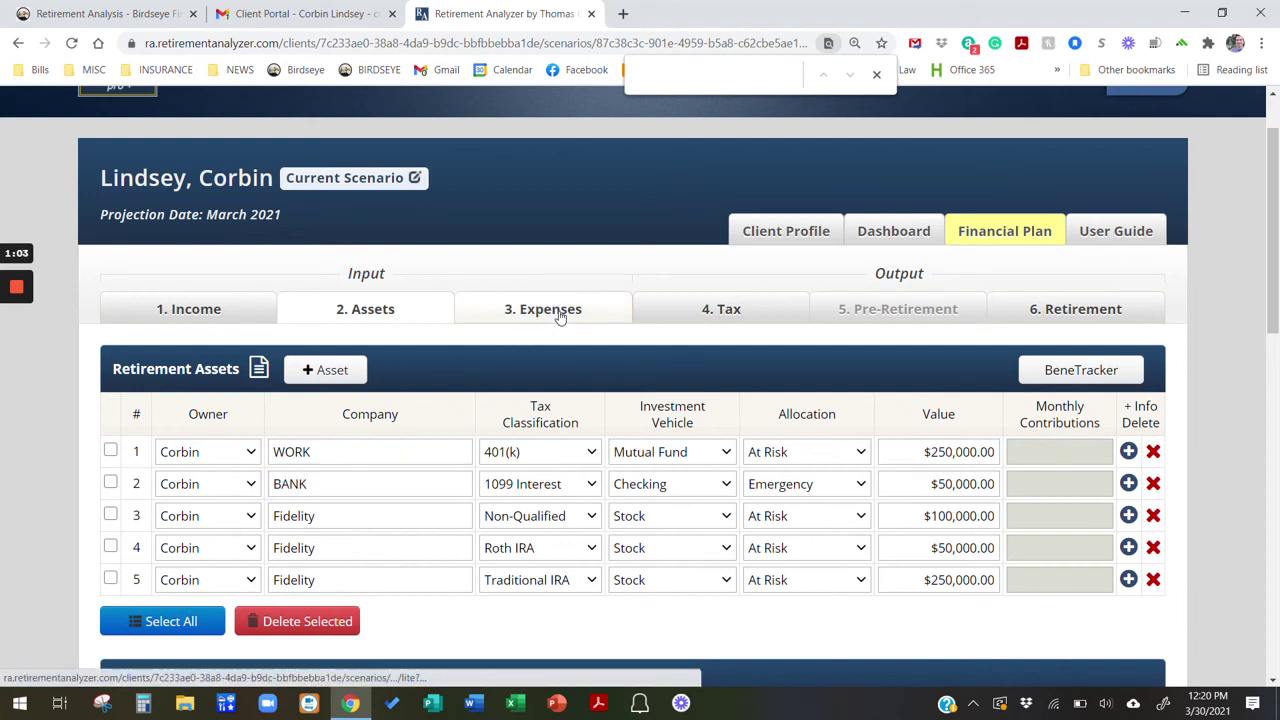
pyautogui.scroll(-2, 540, 320)
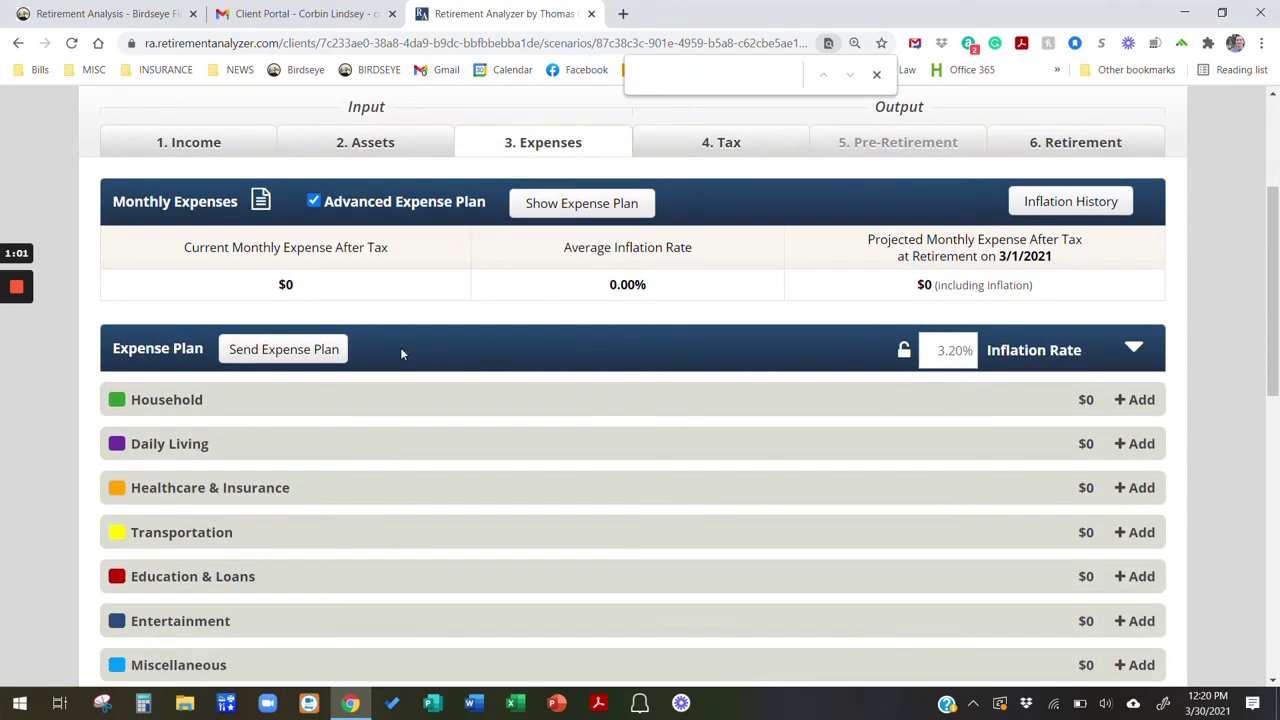
pyautogui.click(314, 201)
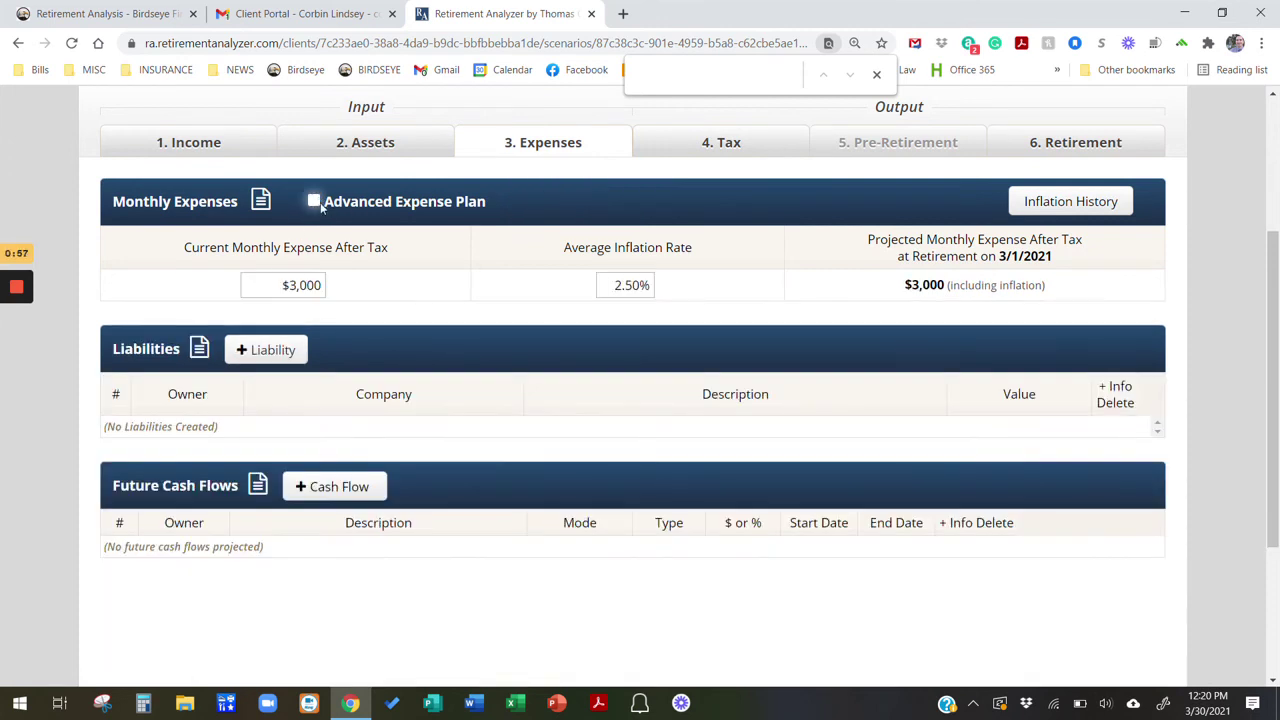
pyautogui.click(314, 202)
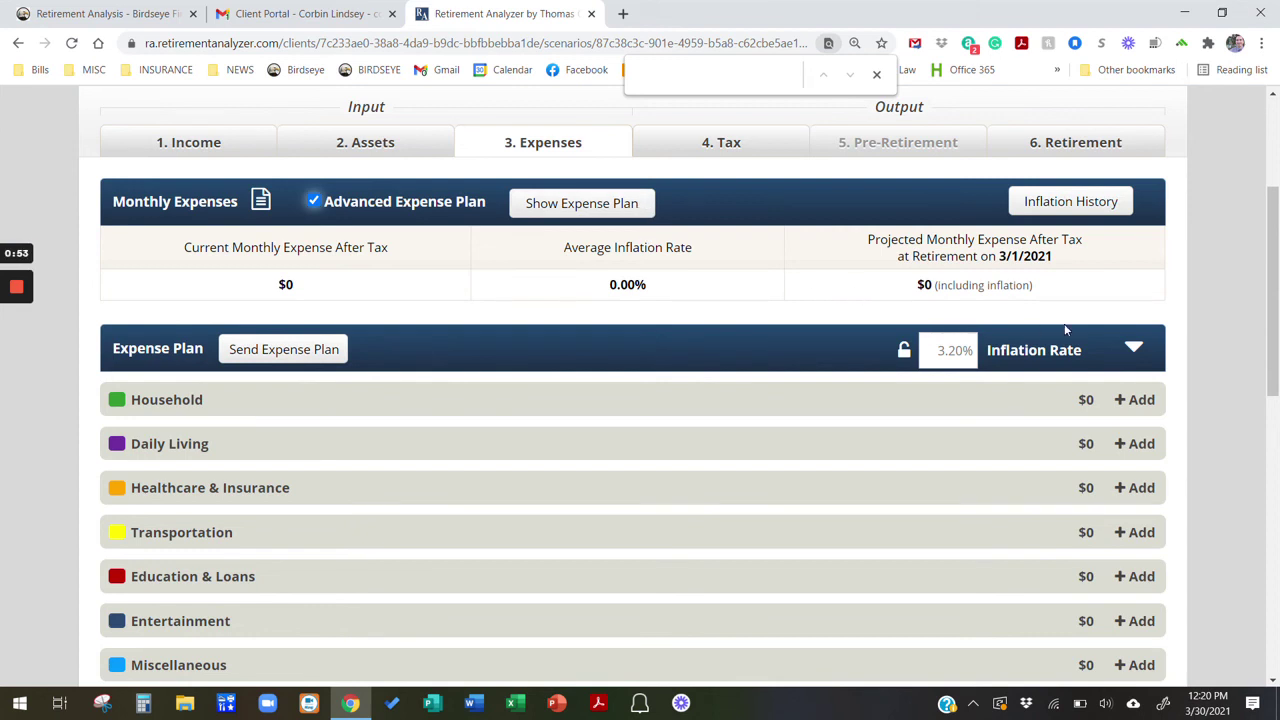
# Expand the Expense Plan categories to review their line items, and turn off the Advanced Expense Plan
pyautogui.click(1134, 349)
pyautogui.scroll(-1, 893, 452)
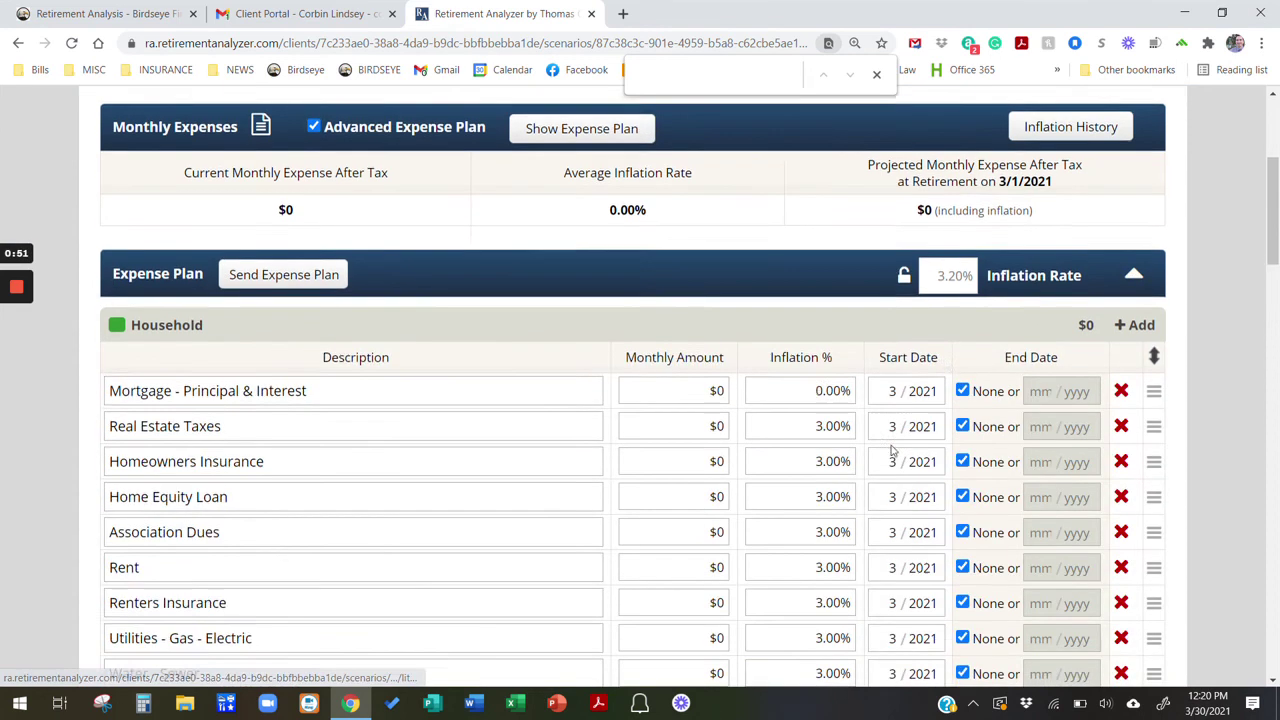
pyautogui.scroll(-10, 723, 414)
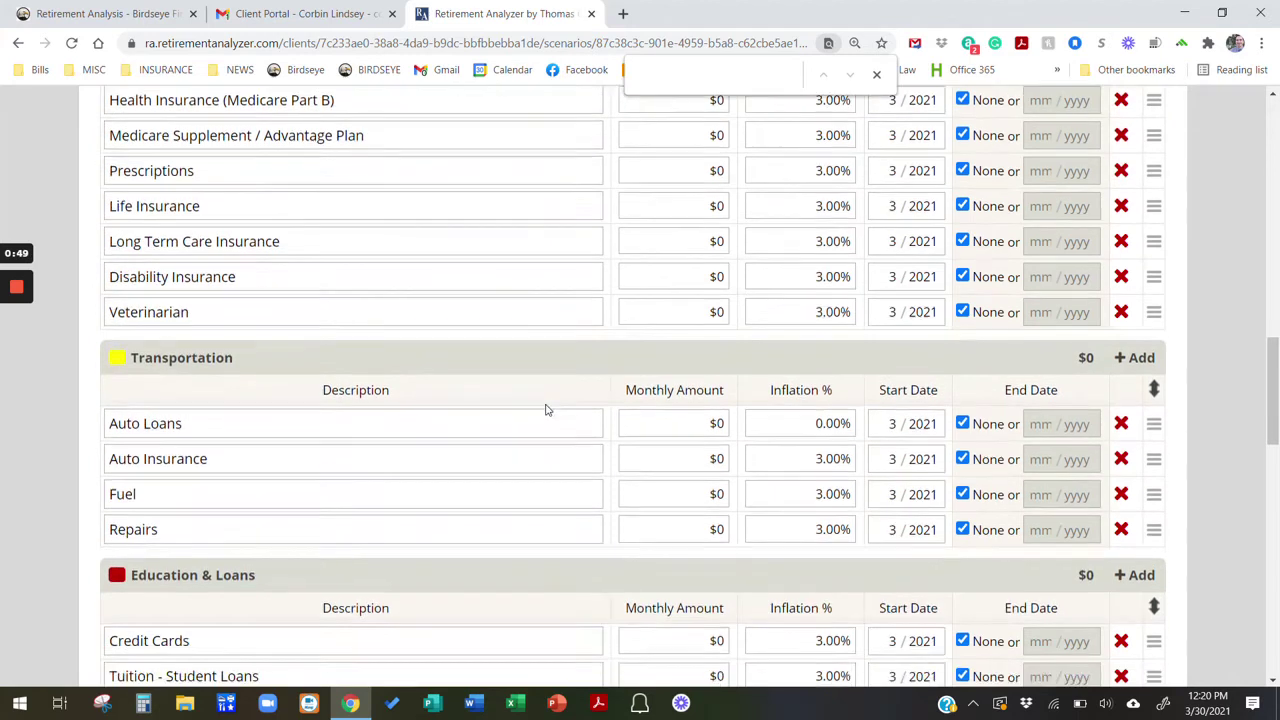
pyautogui.scroll(-3, 546, 410)
pyautogui.scroll(7, 543, 411)
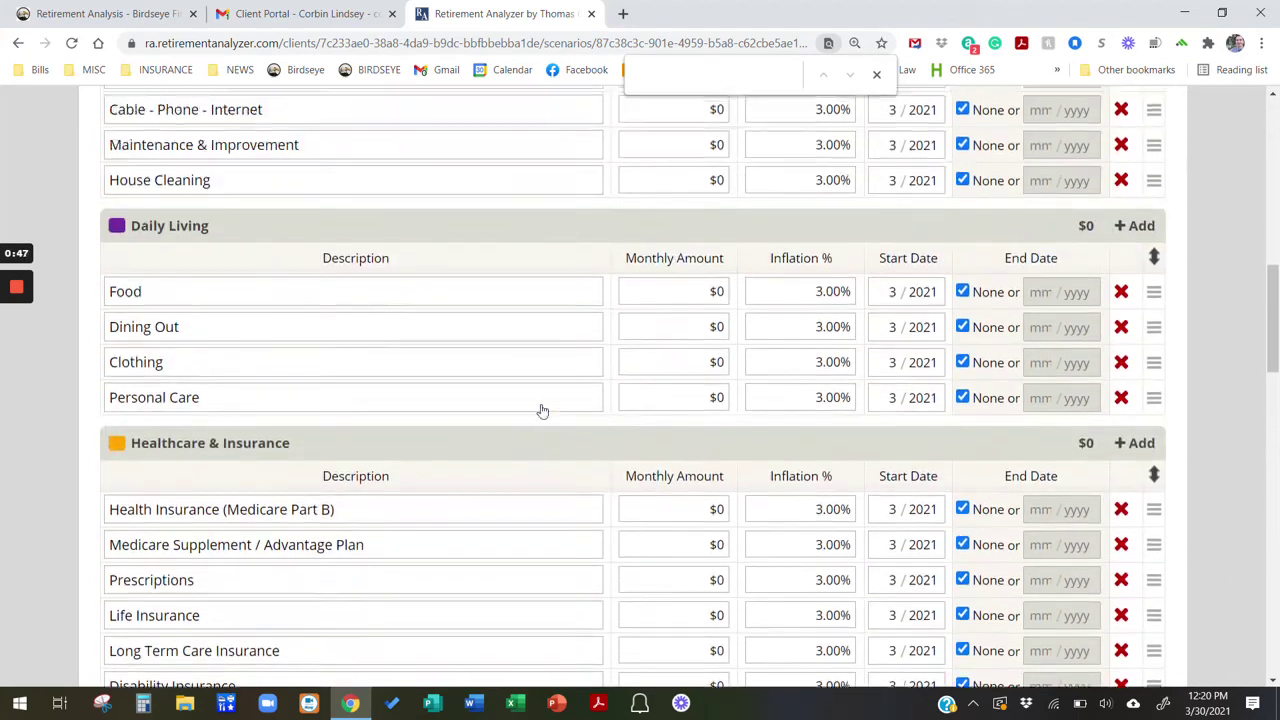
pyautogui.scroll(6, 543, 411)
pyautogui.scroll(2, 352, 325)
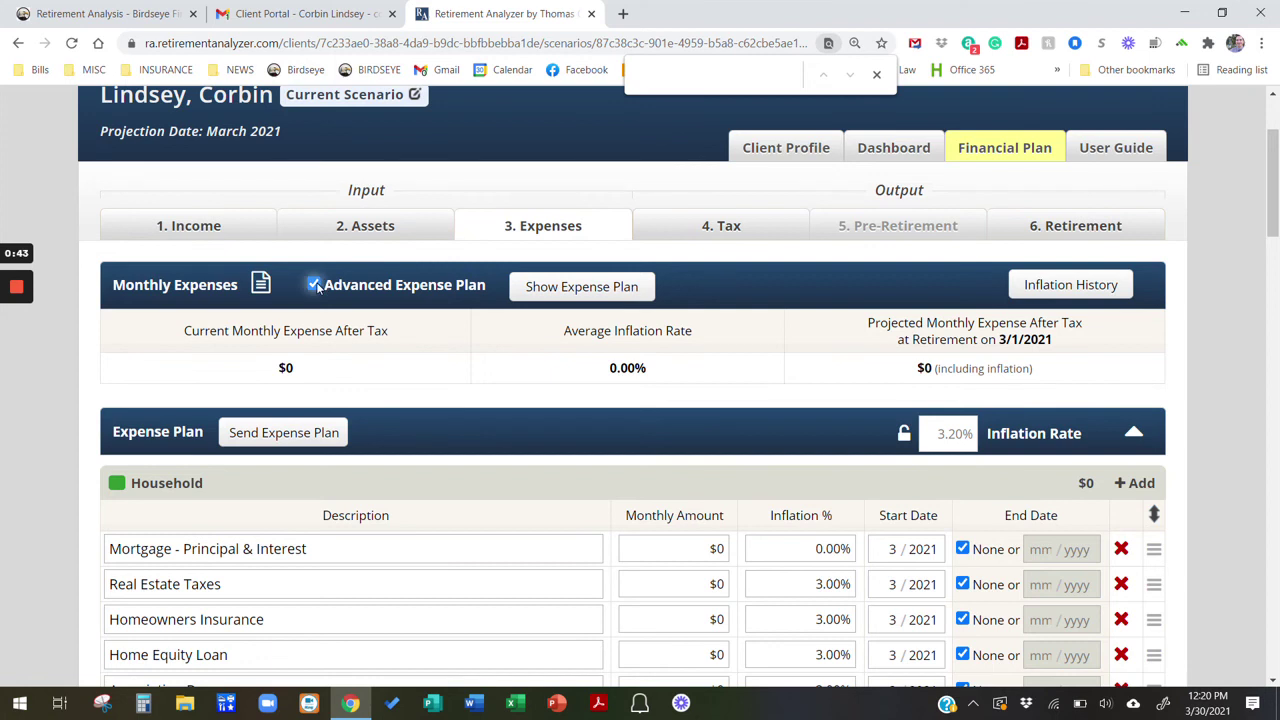
pyautogui.click(314, 285)
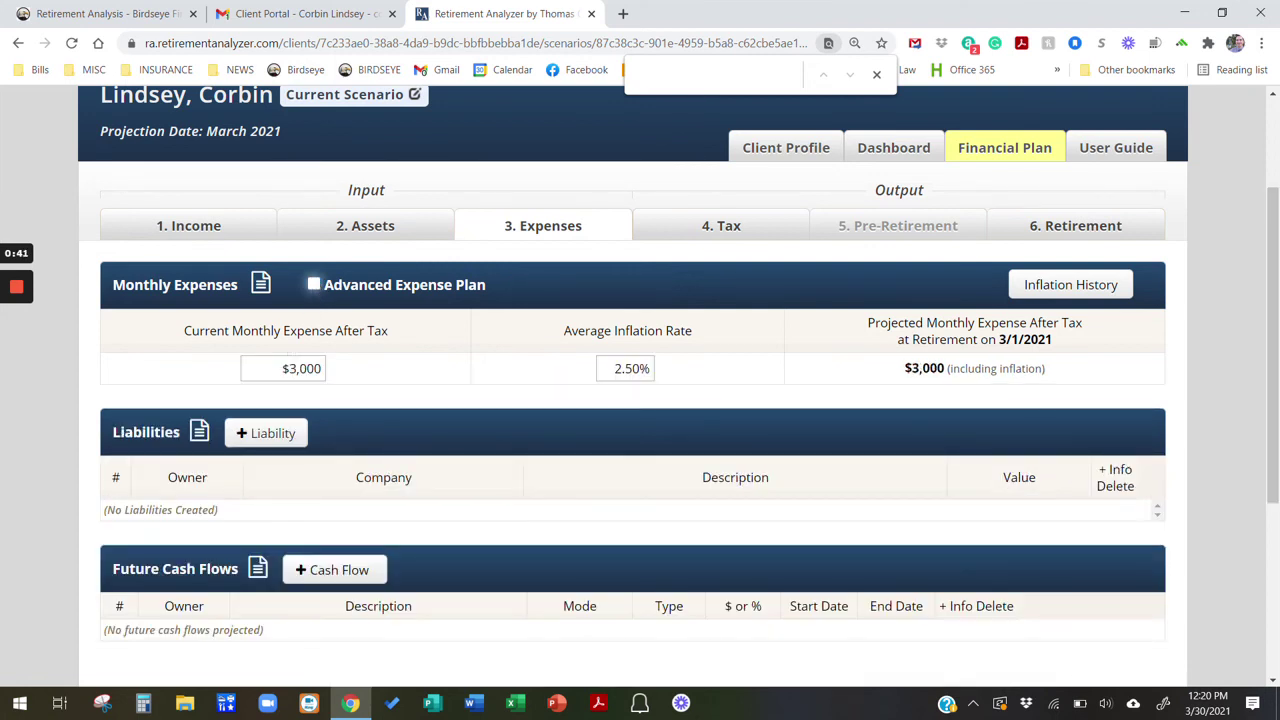
# Open the plan's Tax section and show the projected tax rates and calculations for 2029
pyautogui.click(755, 228)
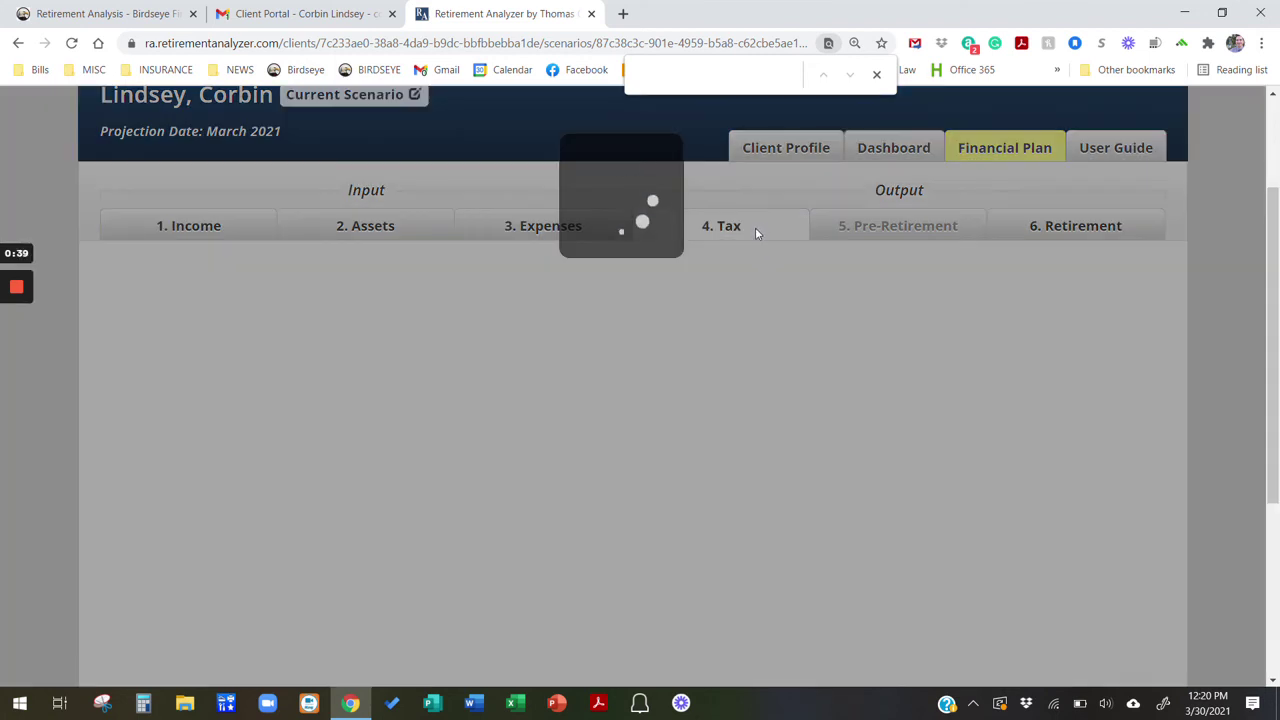
pyautogui.scroll(-1, 480, 340)
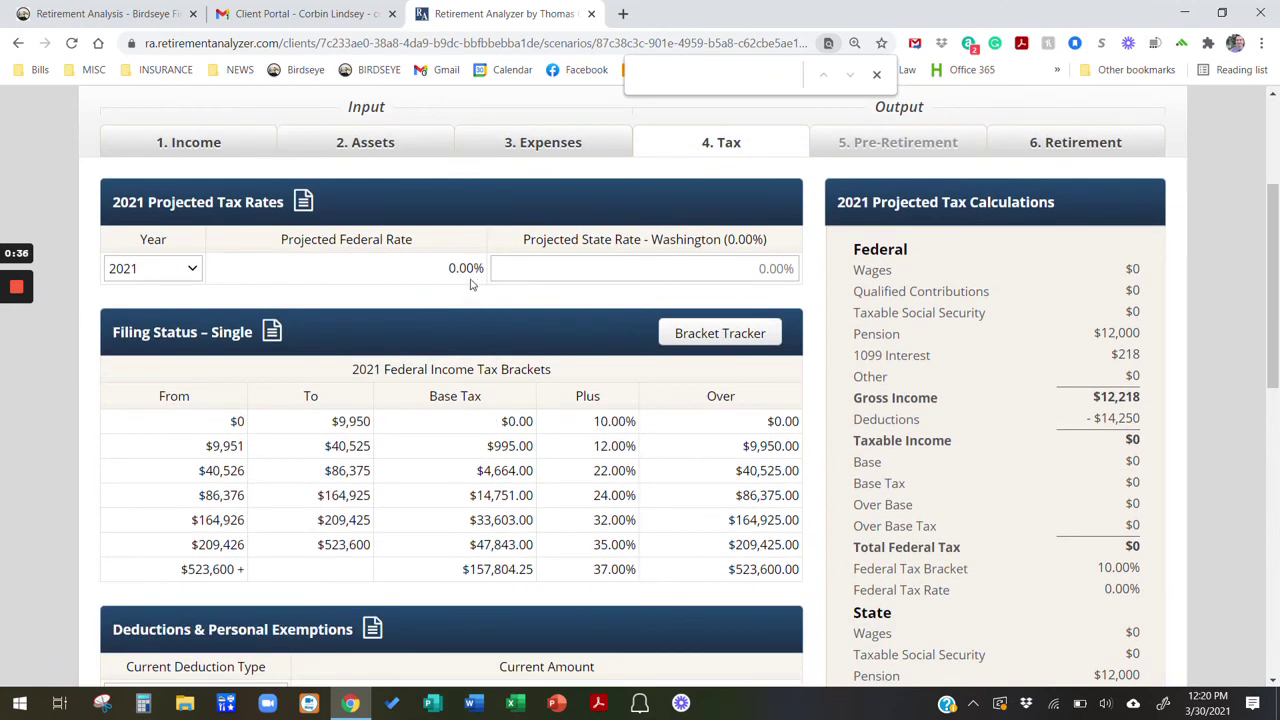
pyautogui.click(186, 271)
pyautogui.click(160, 508)
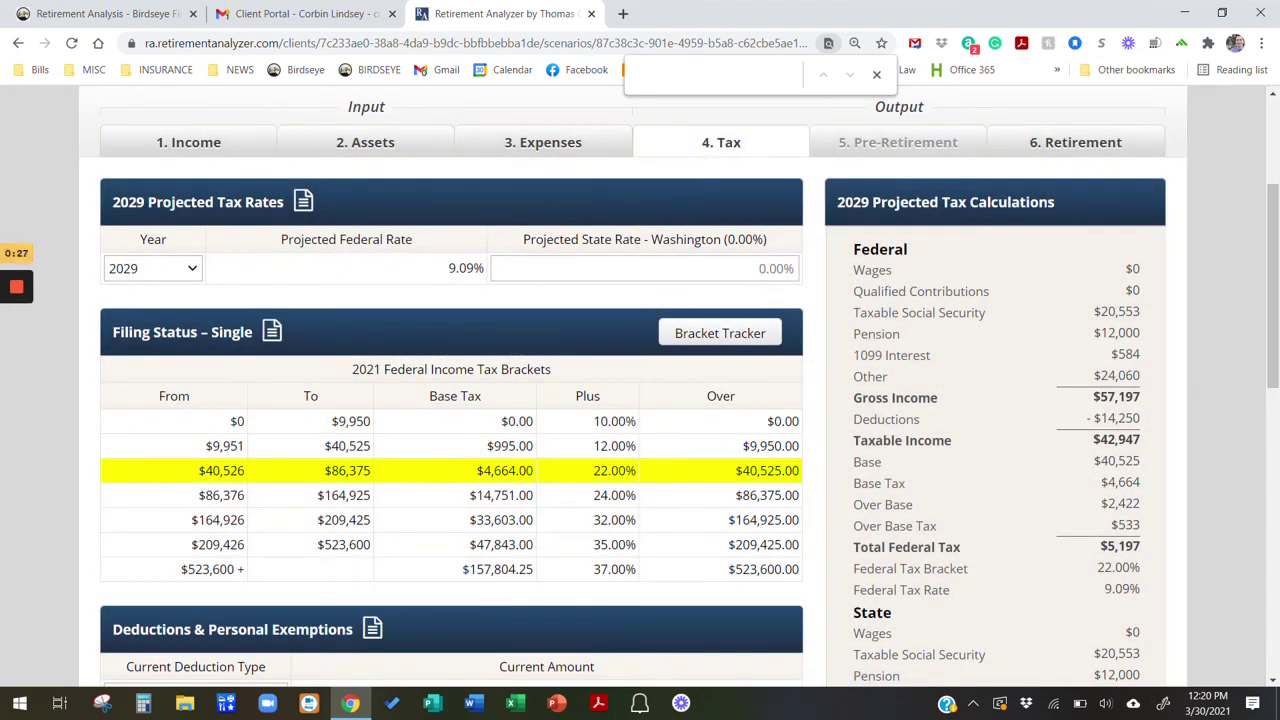
# Open the plan's Retirement section and review the yearly Retirement Summary, net monthly cash flow and Net Worth Analysis
pyautogui.click(1054, 148)
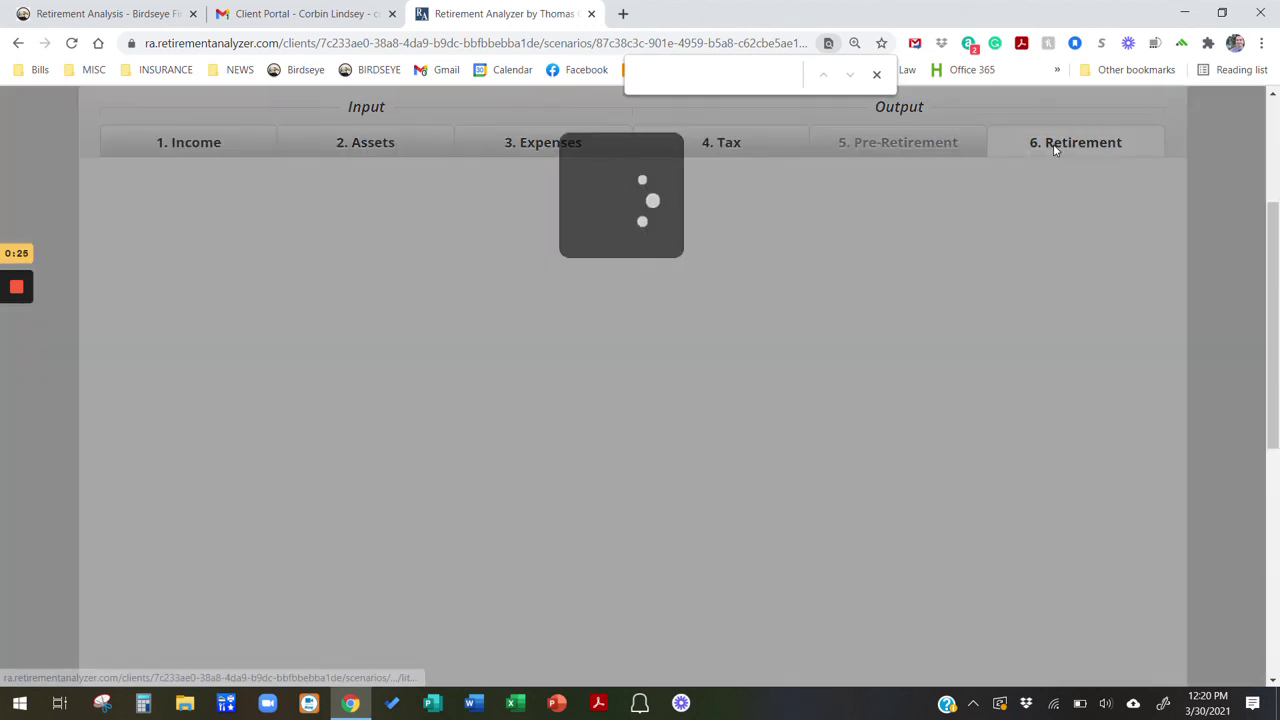
pyautogui.scroll(-2, 896, 358)
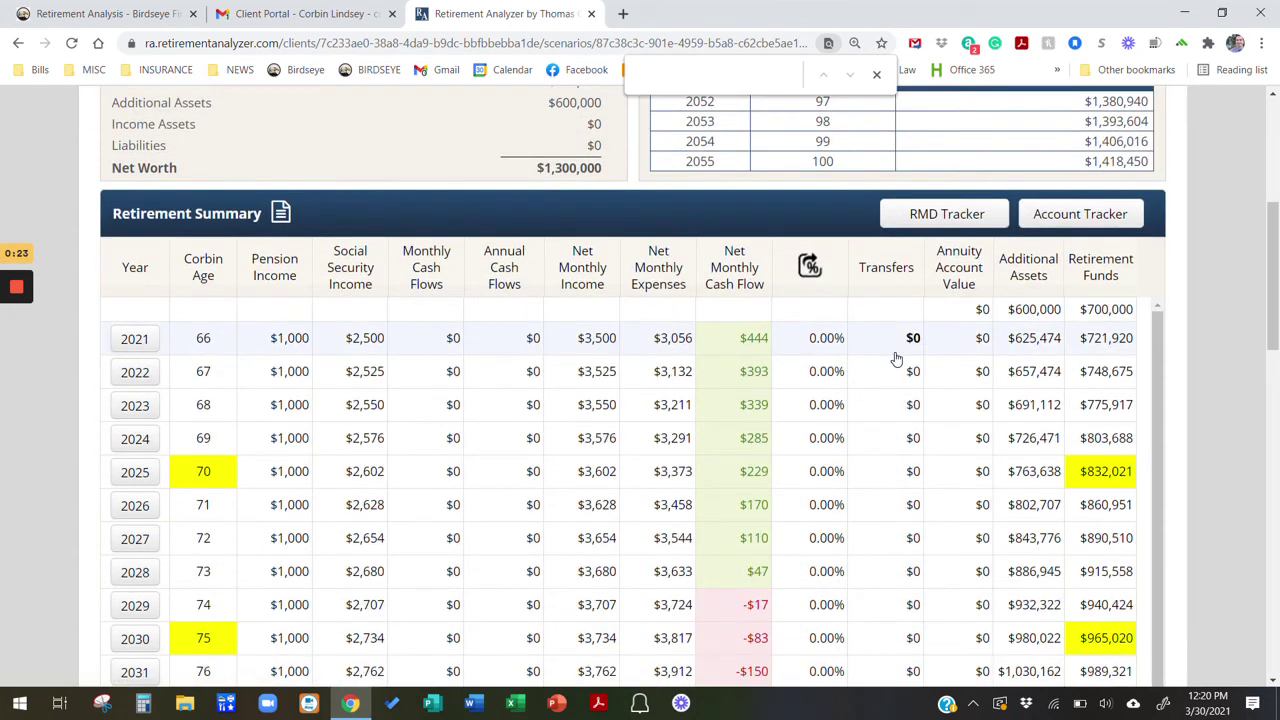
pyautogui.scroll(-3, 896, 358)
pyautogui.scroll(3, 874, 331)
pyautogui.moveTo(745, 338)
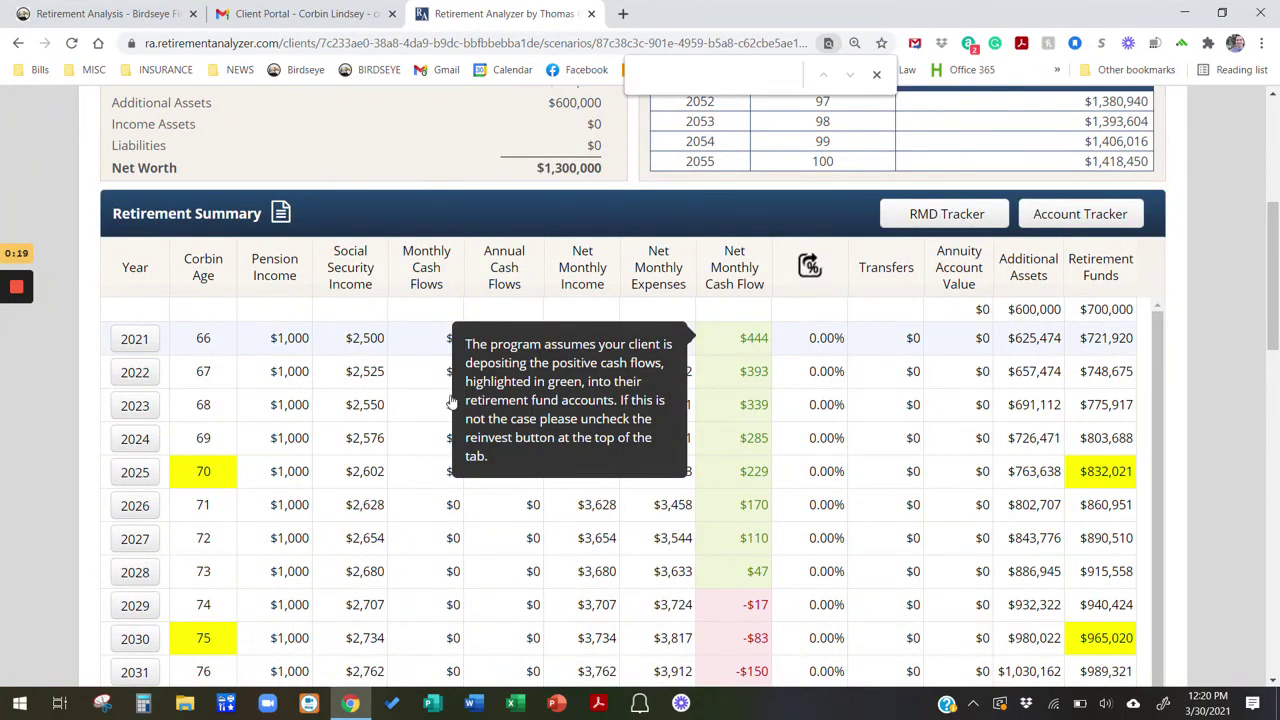
pyautogui.scroll(3, 452, 400)
pyautogui.scroll(1, 453, 401)
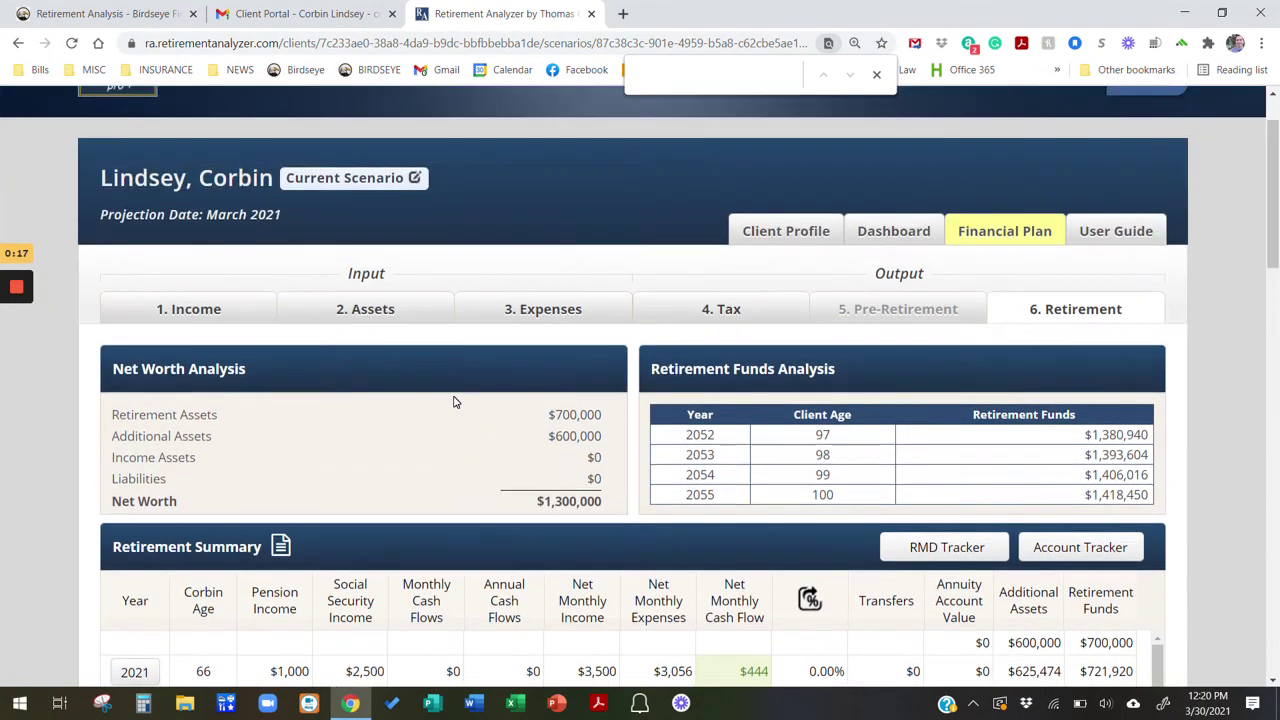